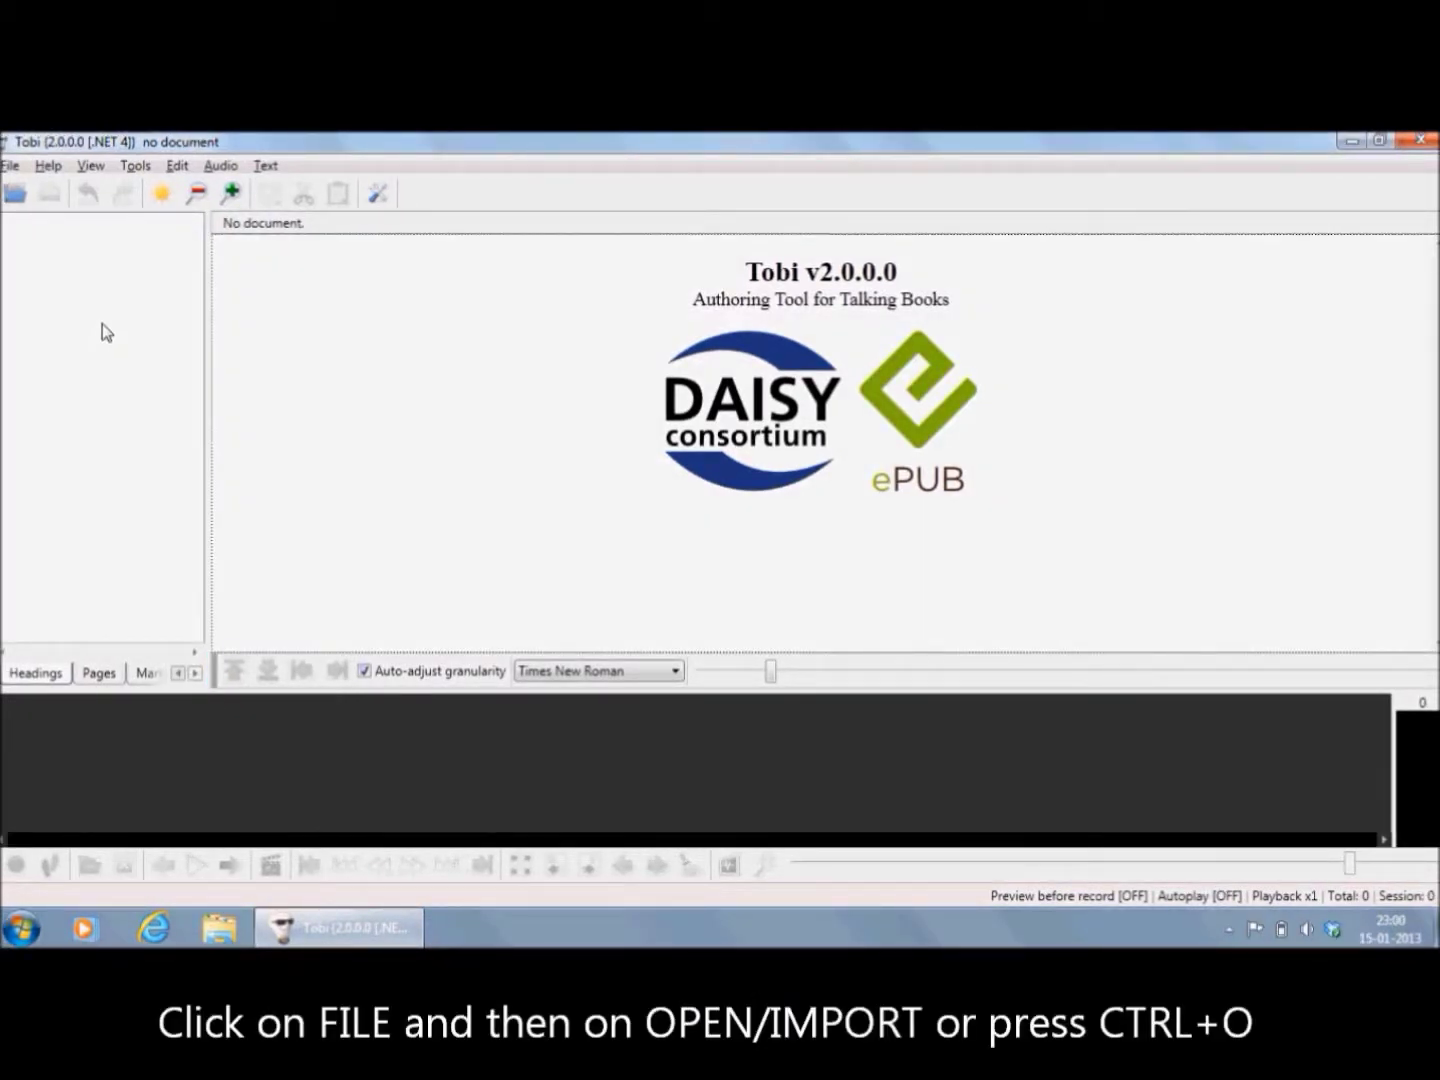
# Step: Import moby-dick-20120118.epub through File > Open / import
pyautogui.click(10, 166)
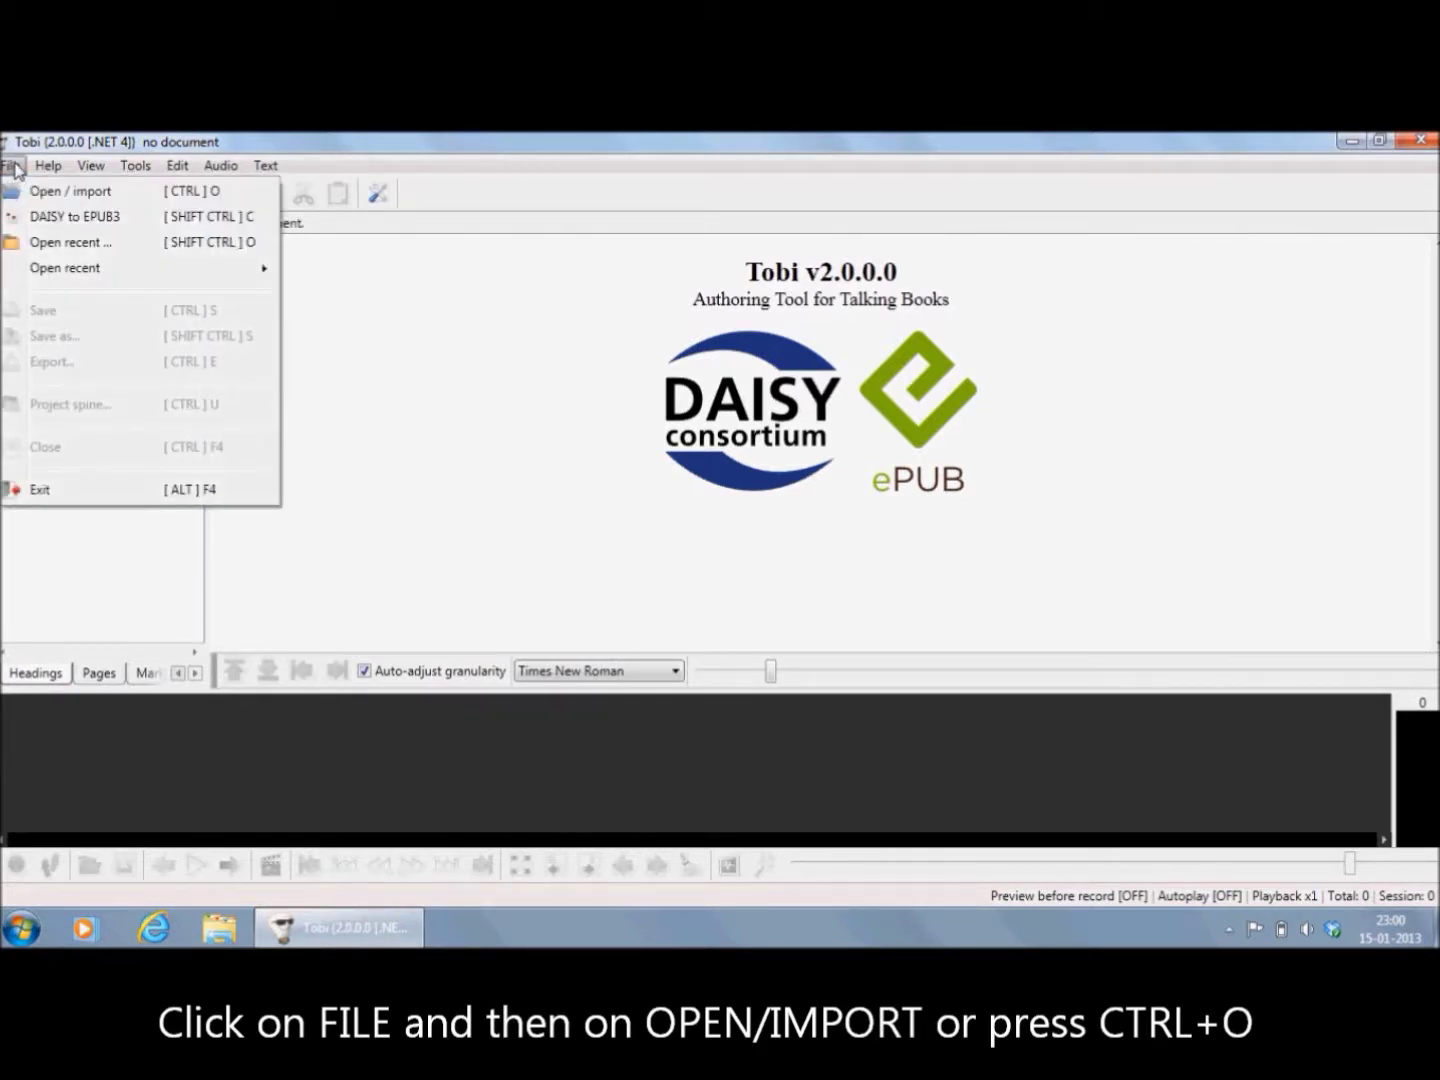
pyautogui.click(35, 192)
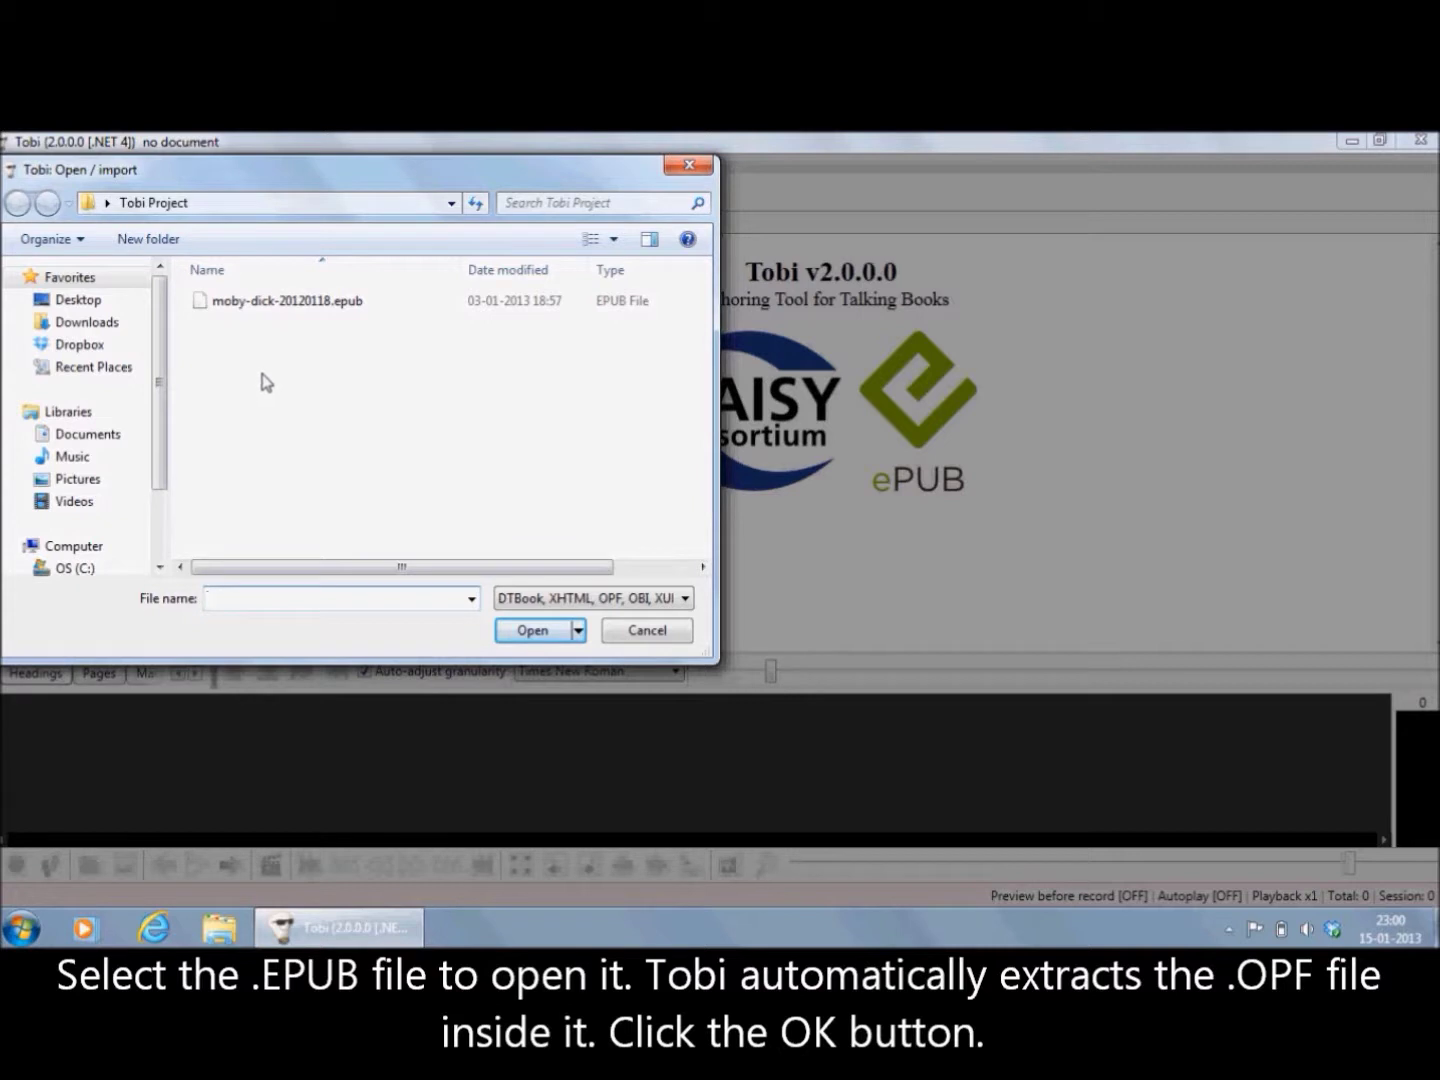
pyautogui.click(279, 311)
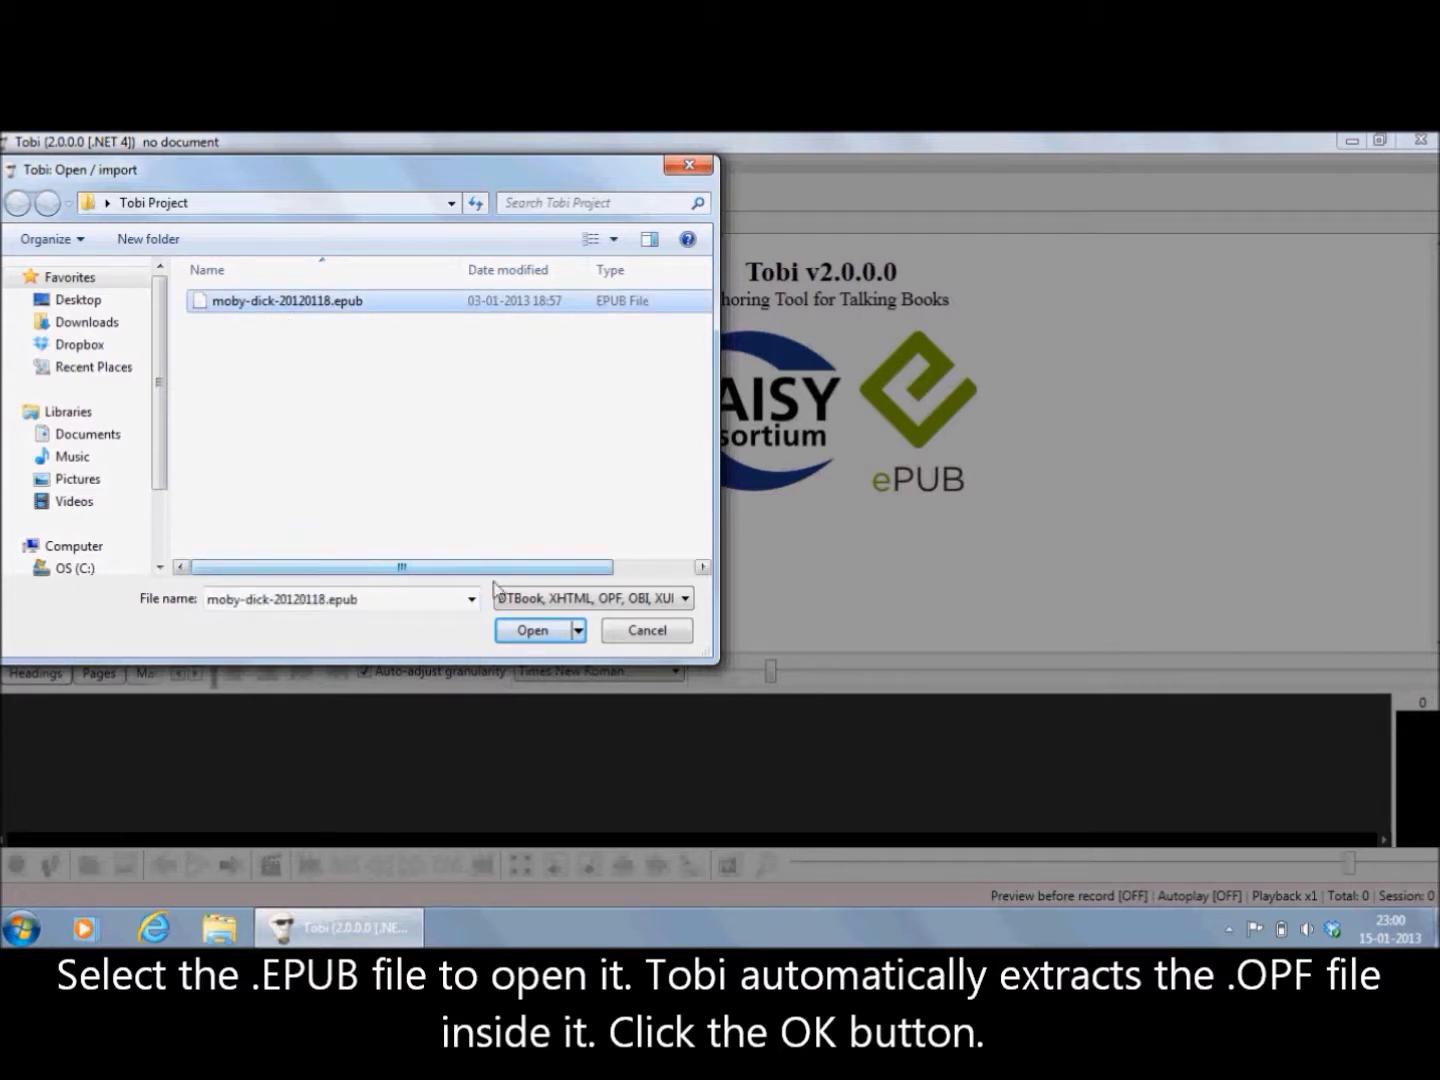
pyautogui.click(530, 631)
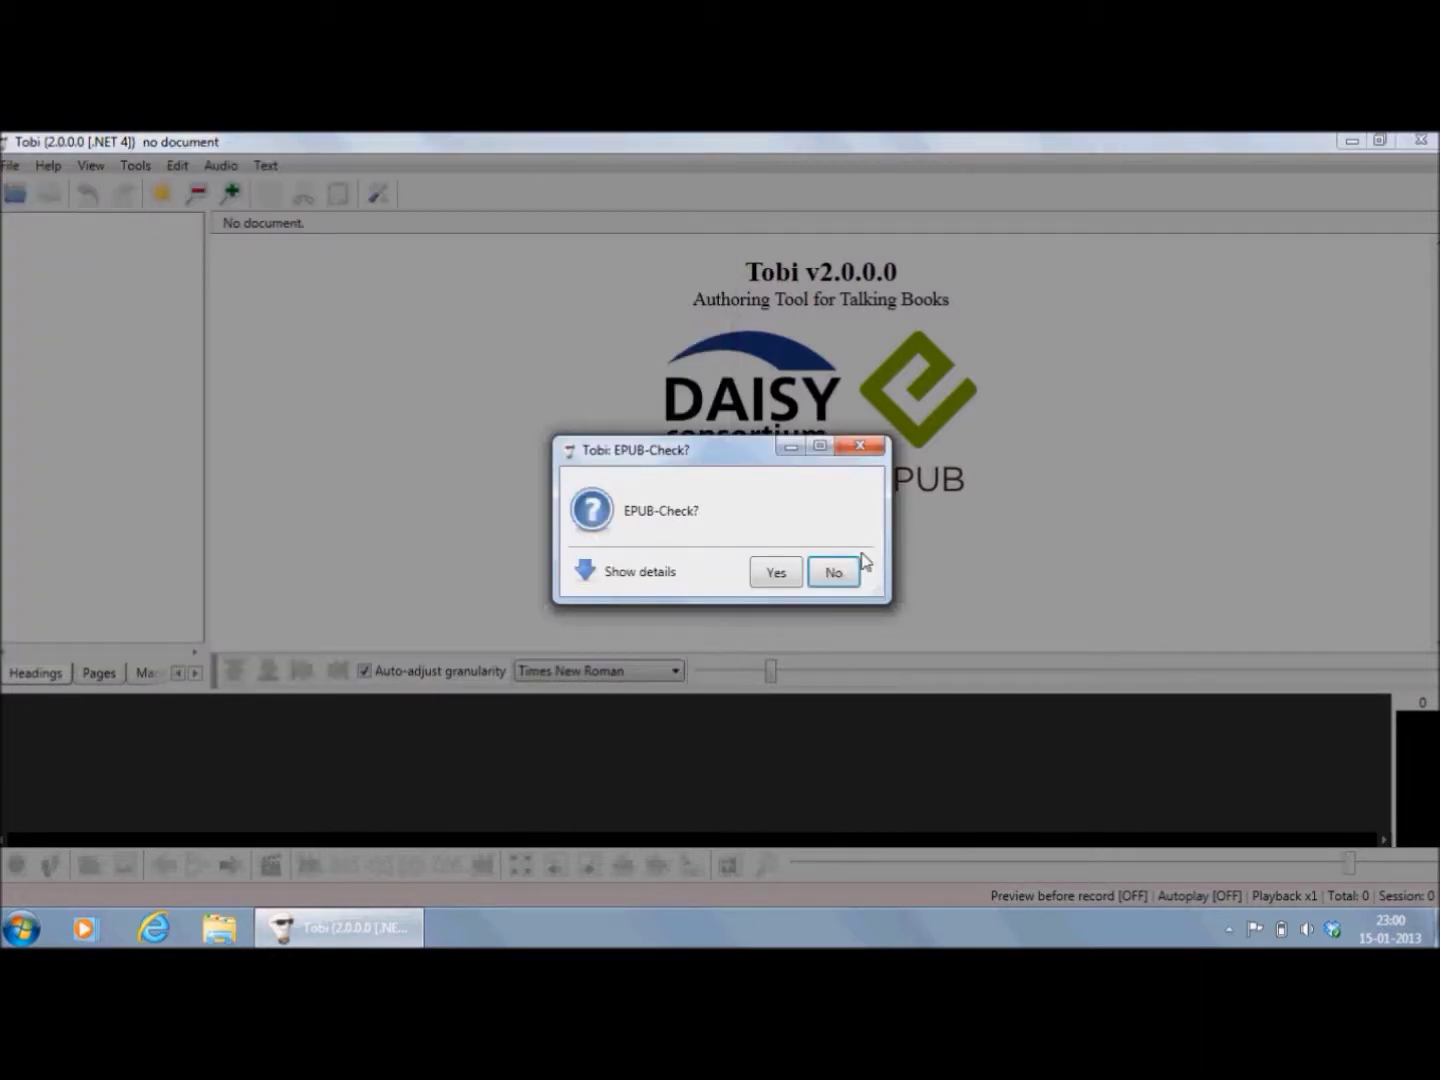
# Step: Decline running EPUB-Check on the Moby-Dick book
pyautogui.click(835, 573)
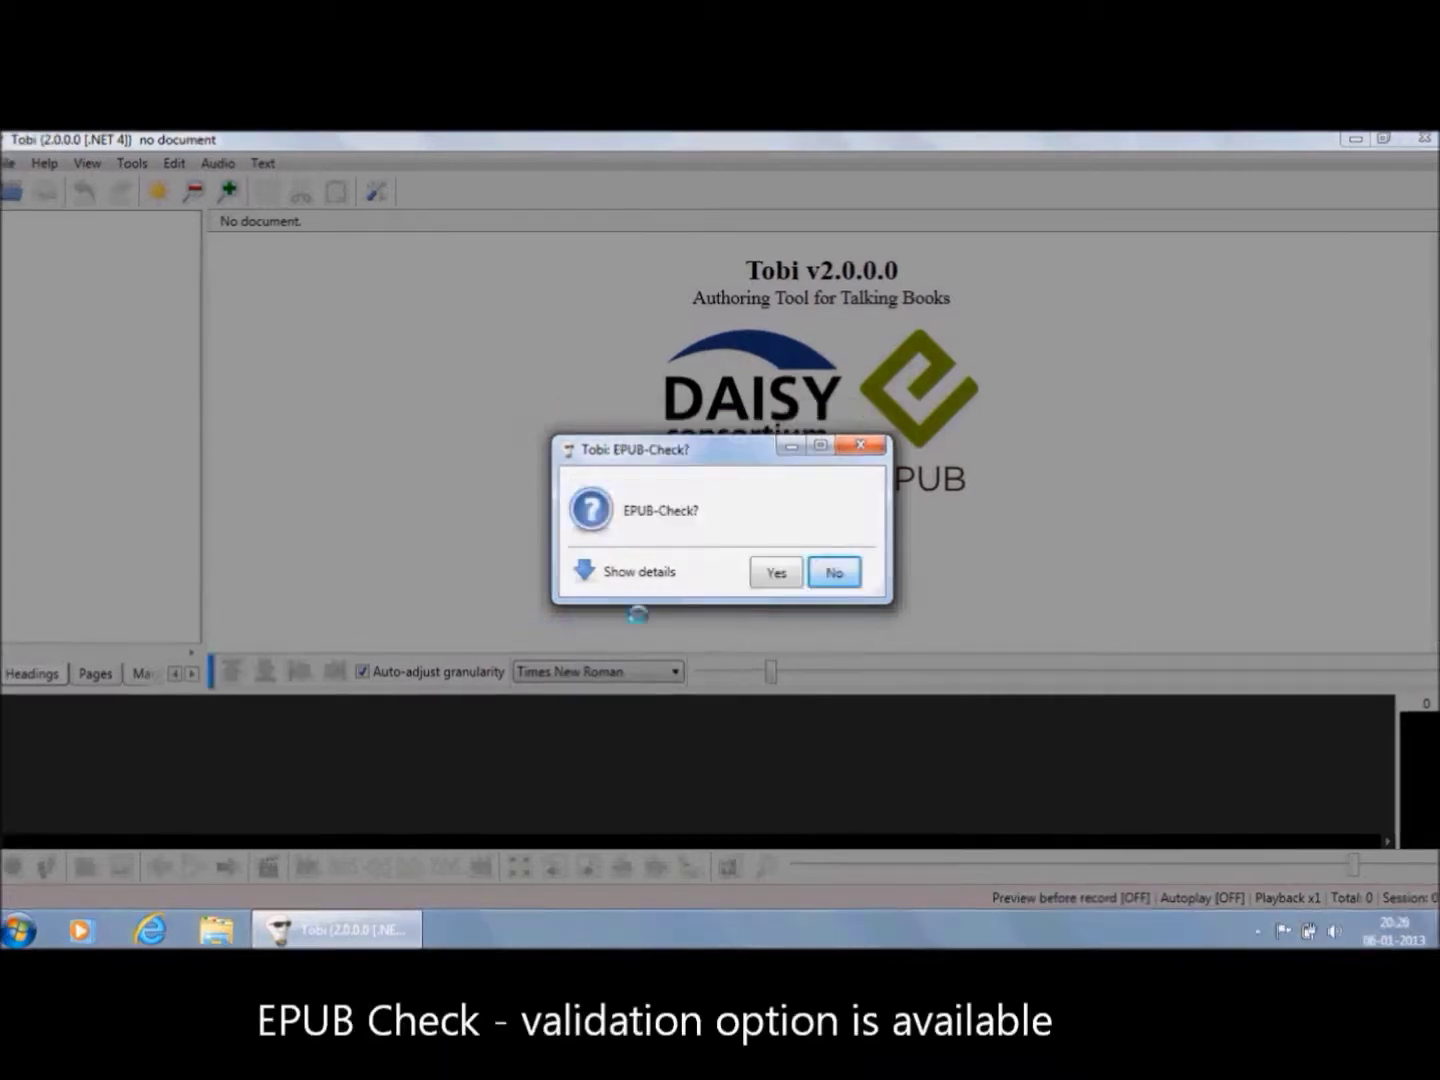
pyautogui.click(829, 572)
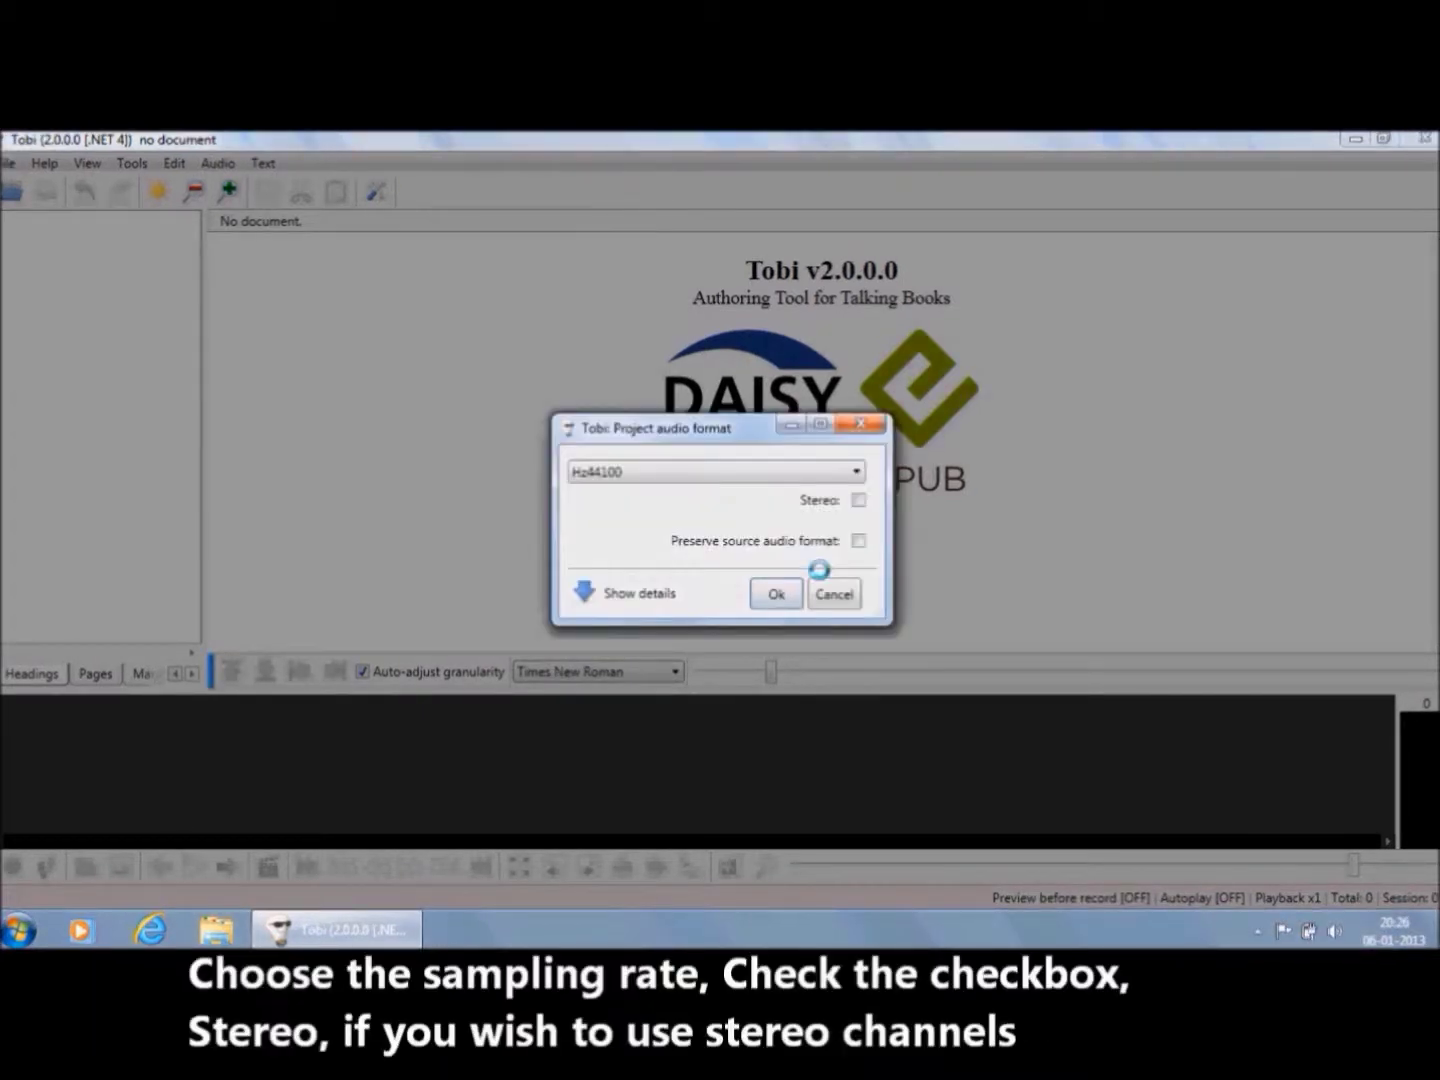
# Step: Set project audio to Hz22050, toggle Stereo and Preserve source audio format, and import
pyautogui.click(791, 477)
pyautogui.click(780, 509)
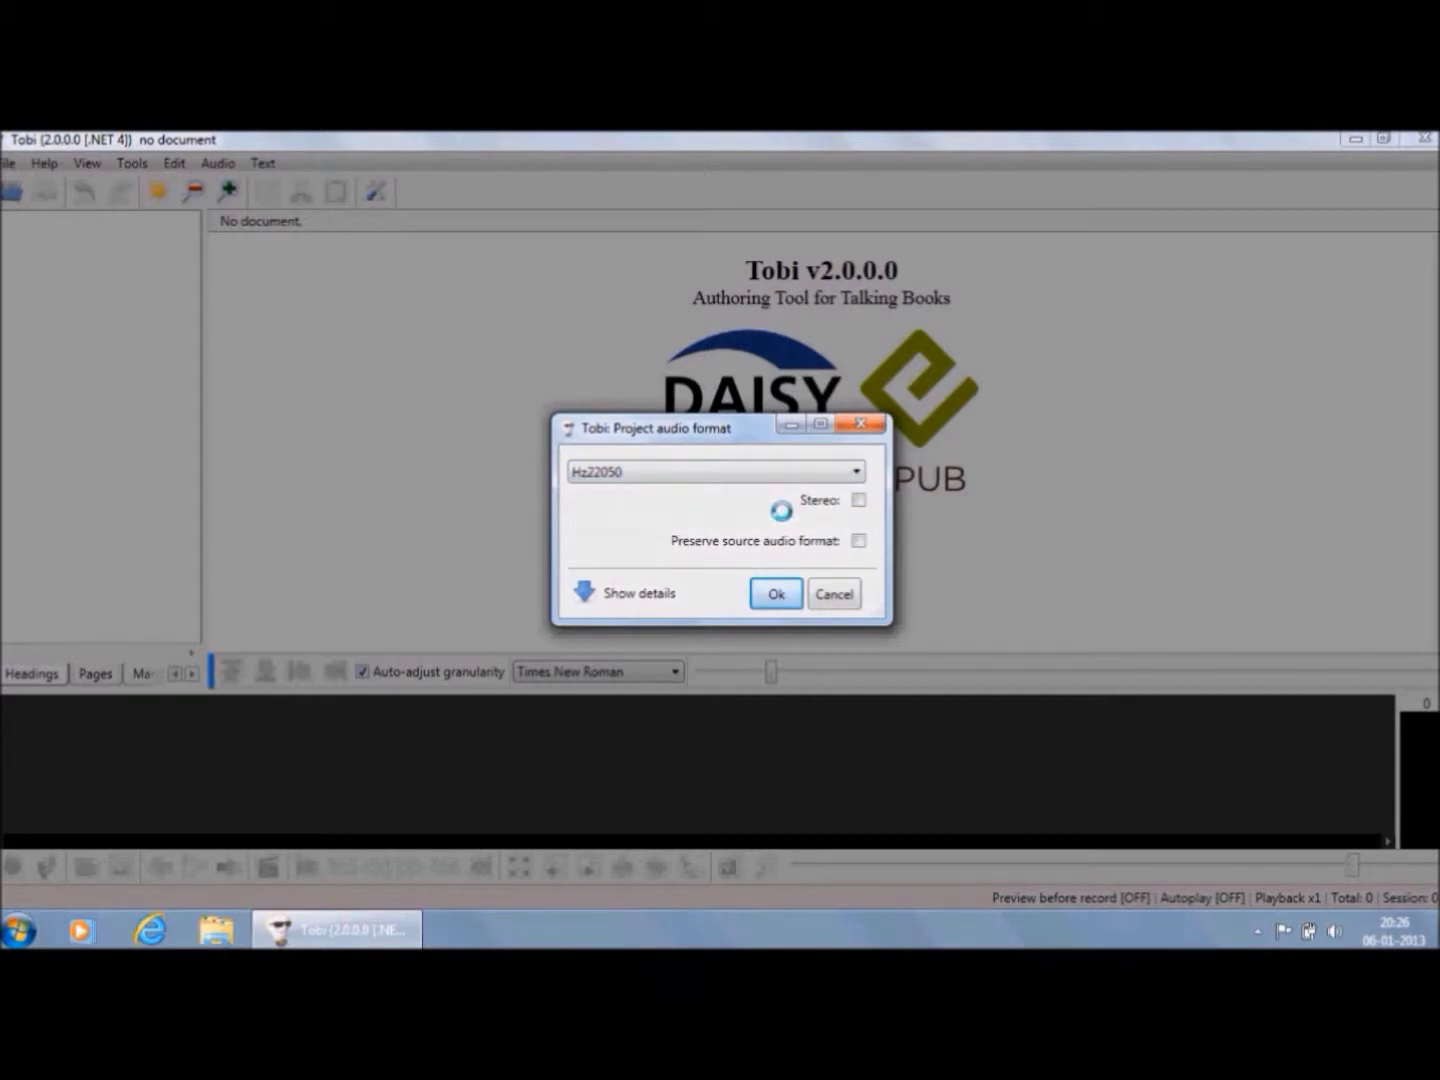
pyautogui.click(857, 499)
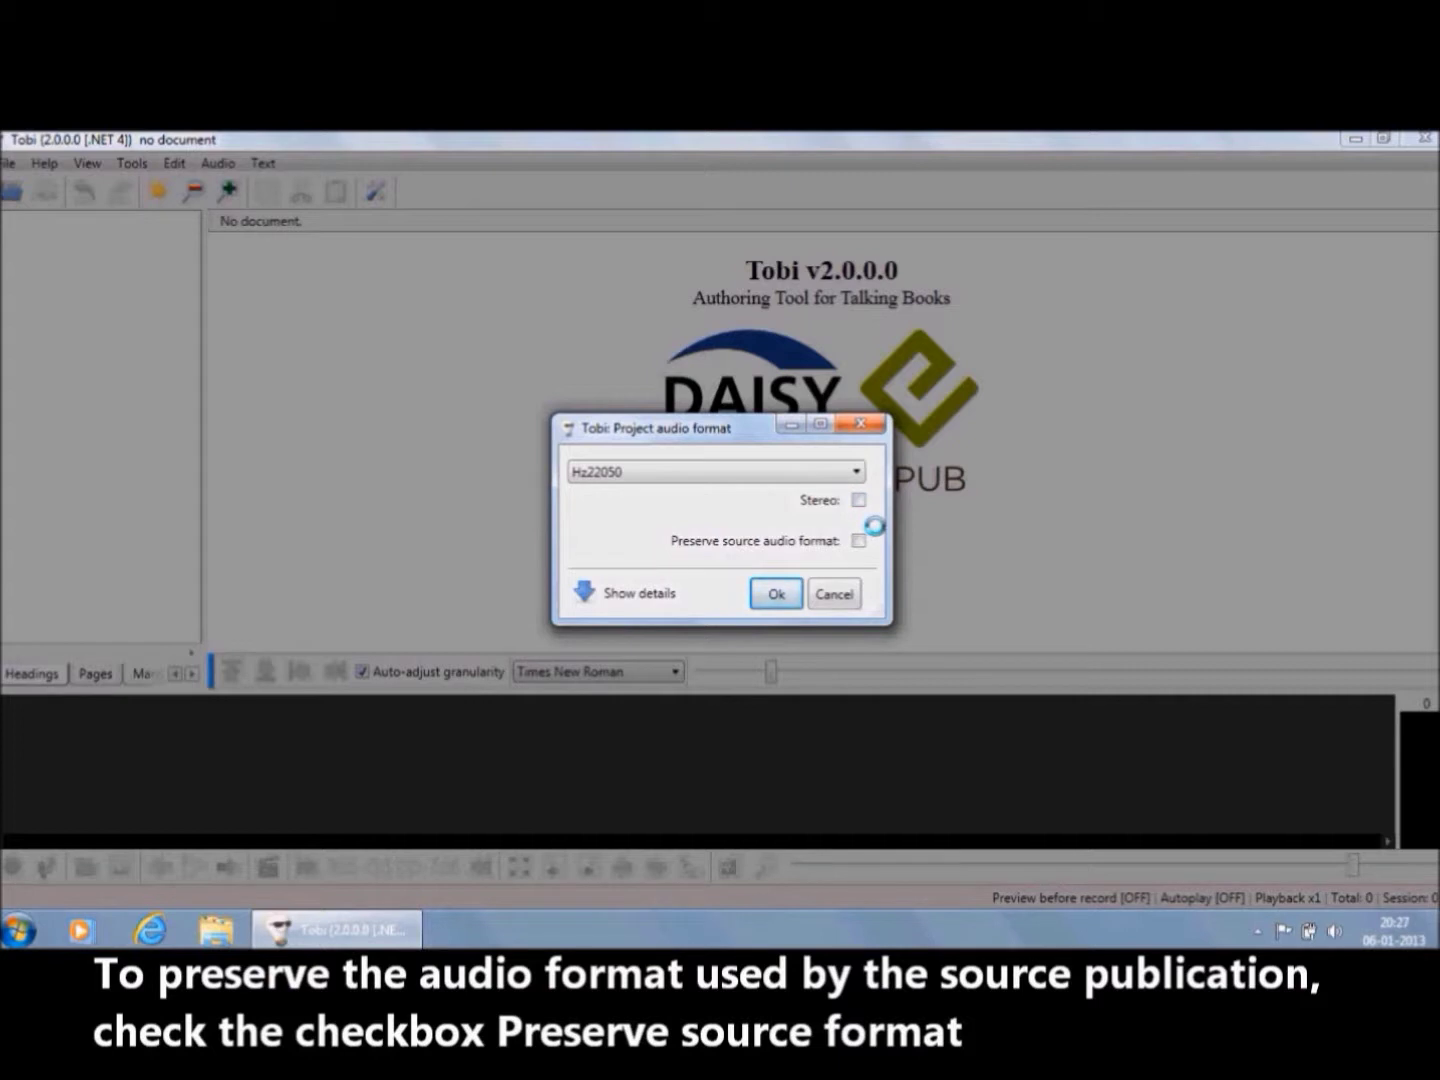
pyautogui.click(858, 541)
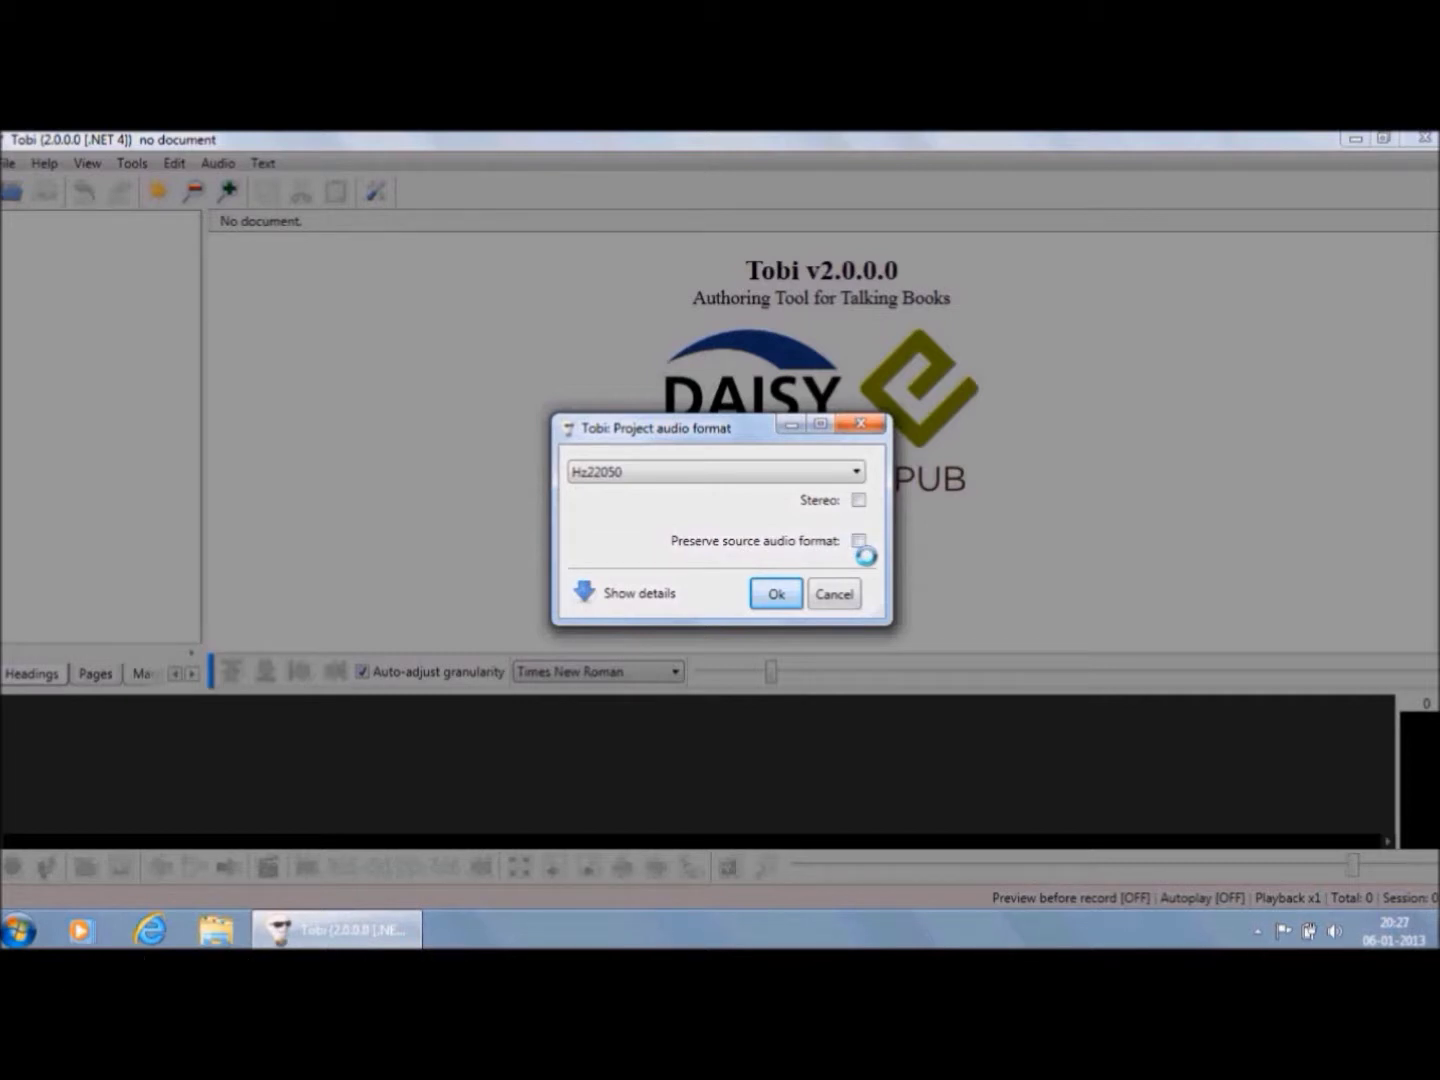
pyautogui.click(774, 592)
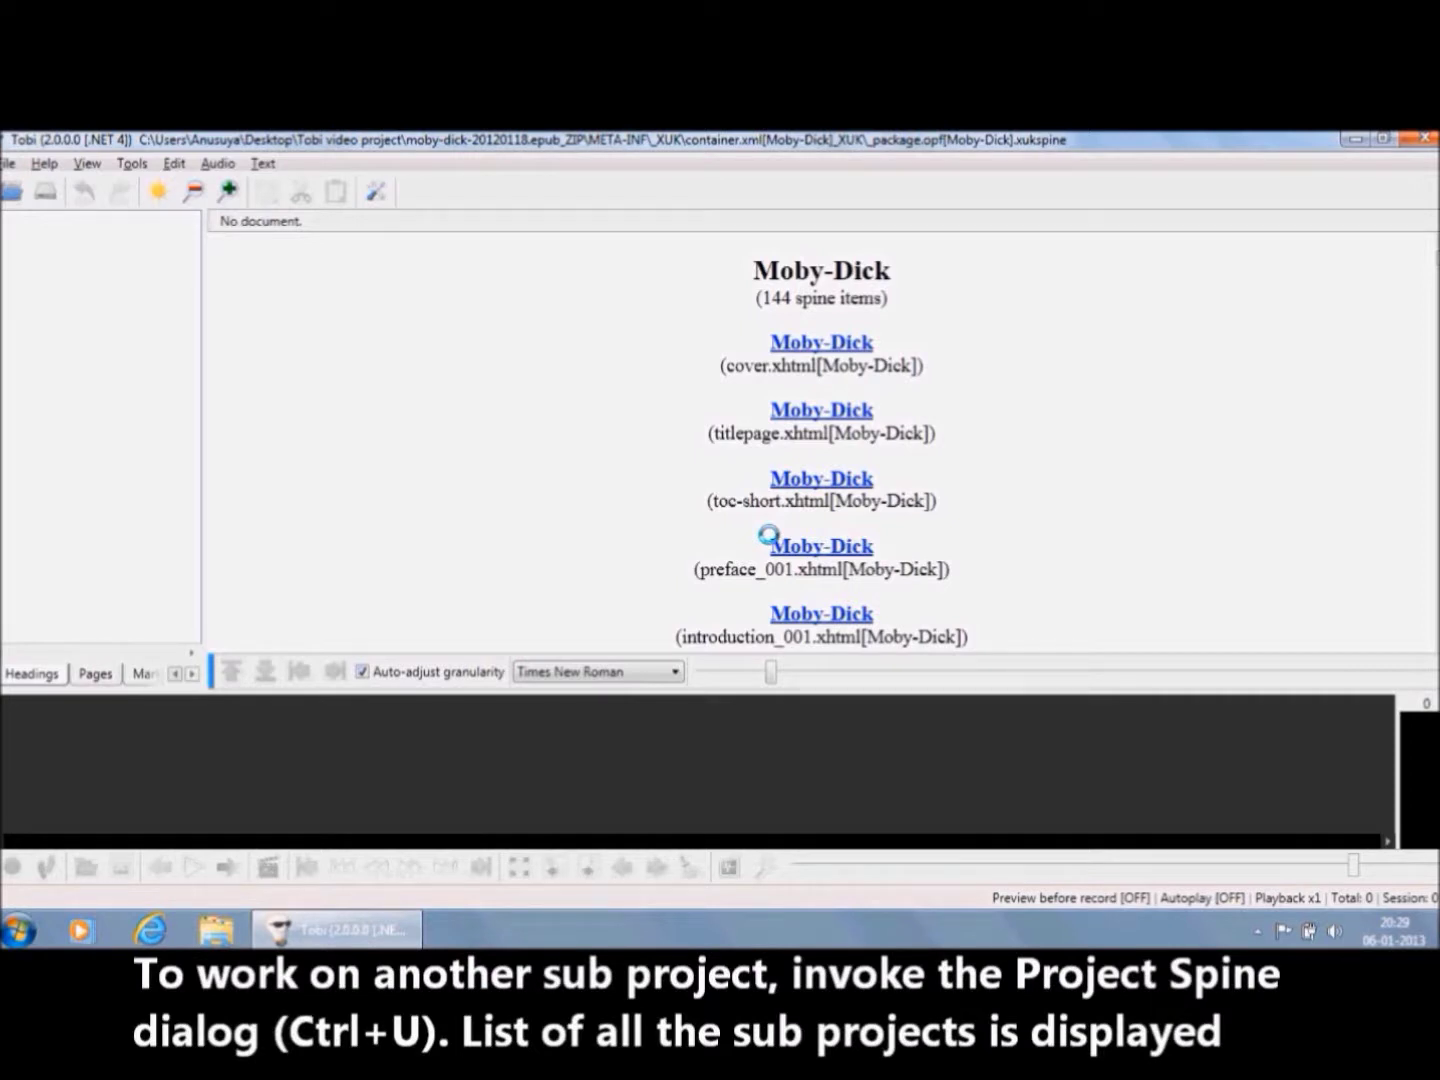
# Step: Open the chapter_006 sub project from the Project spine list, searching for '006'
pyautogui.hotkey('ctrl', 'u')
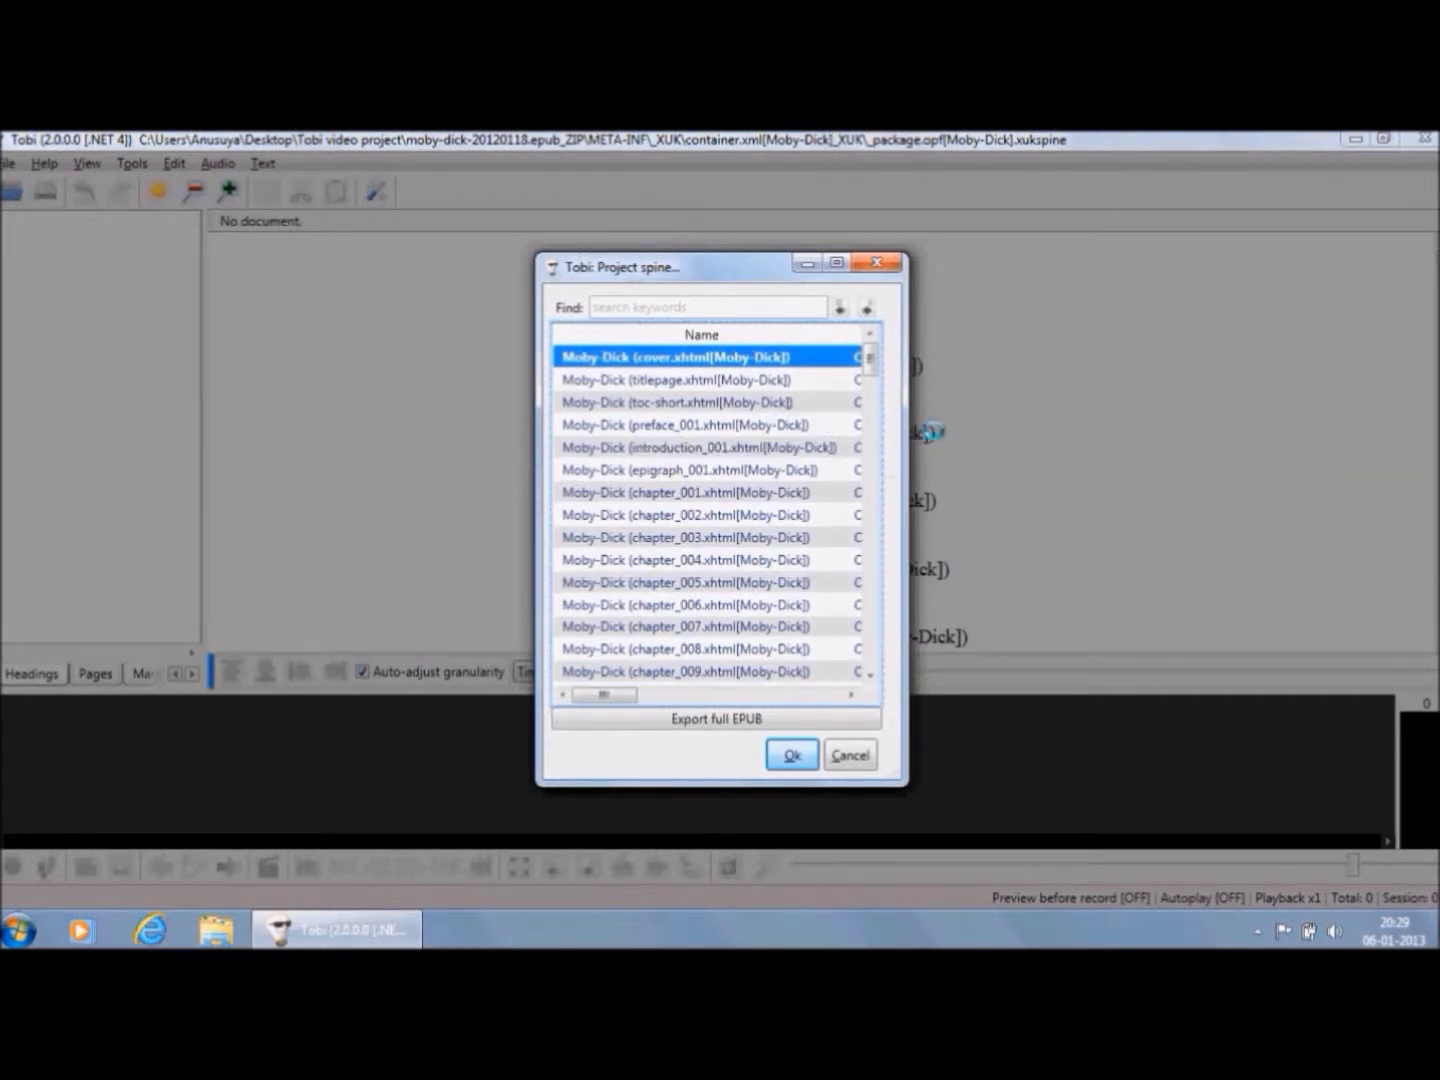
pyautogui.click(733, 604)
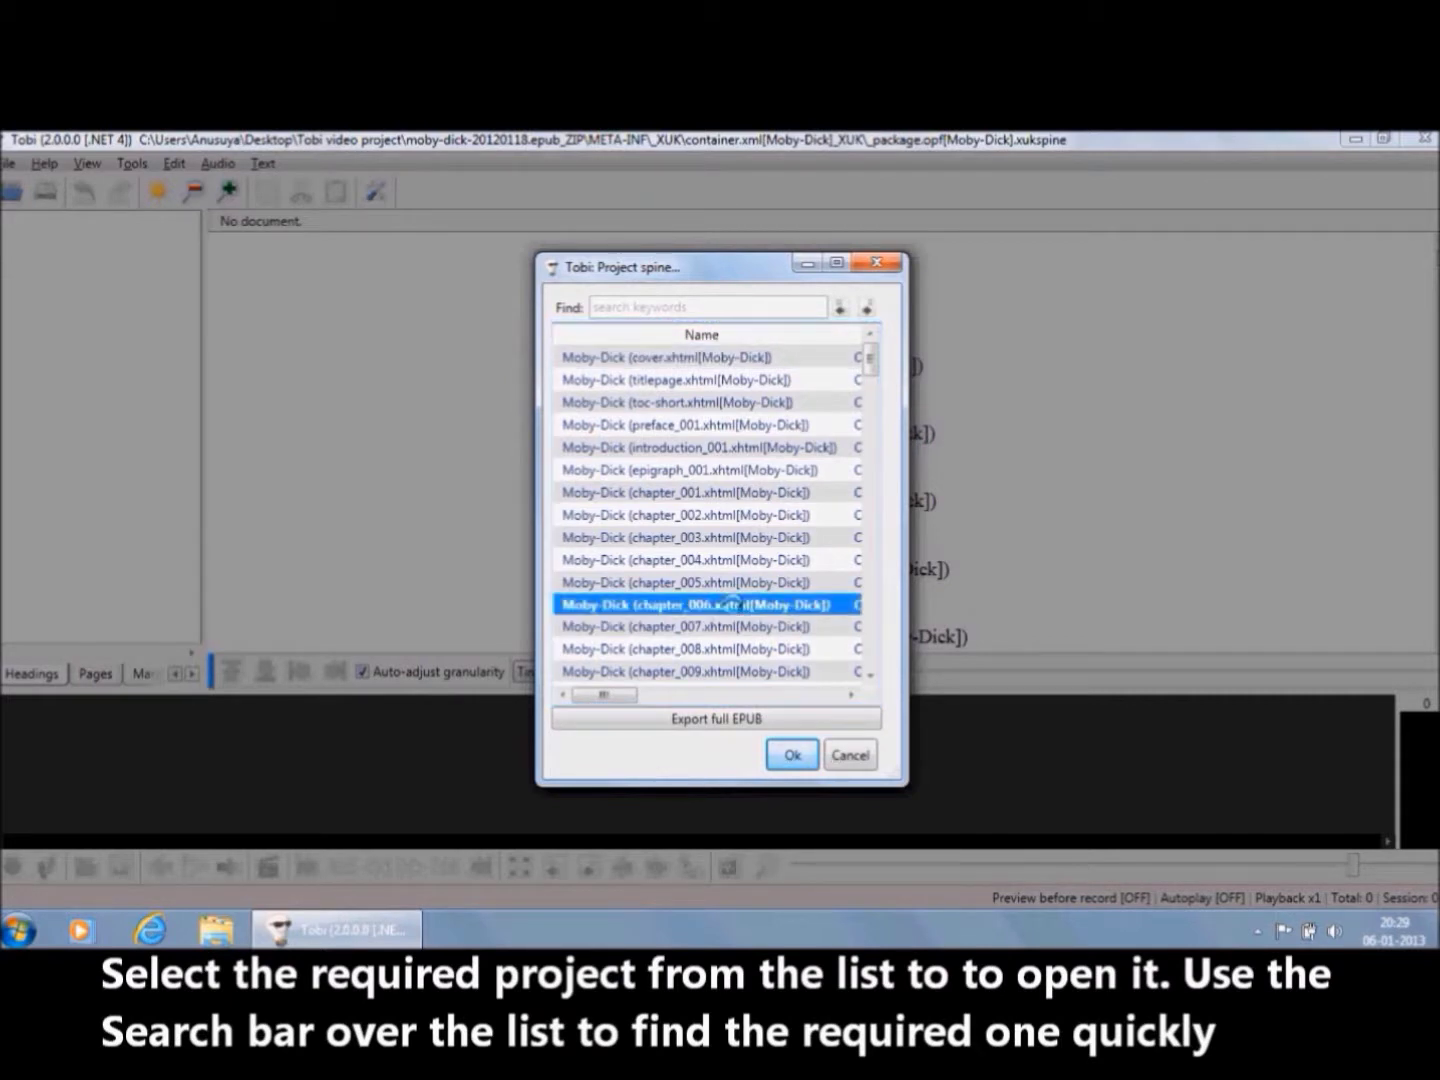
pyautogui.click(716, 306)
pyautogui.write('006')
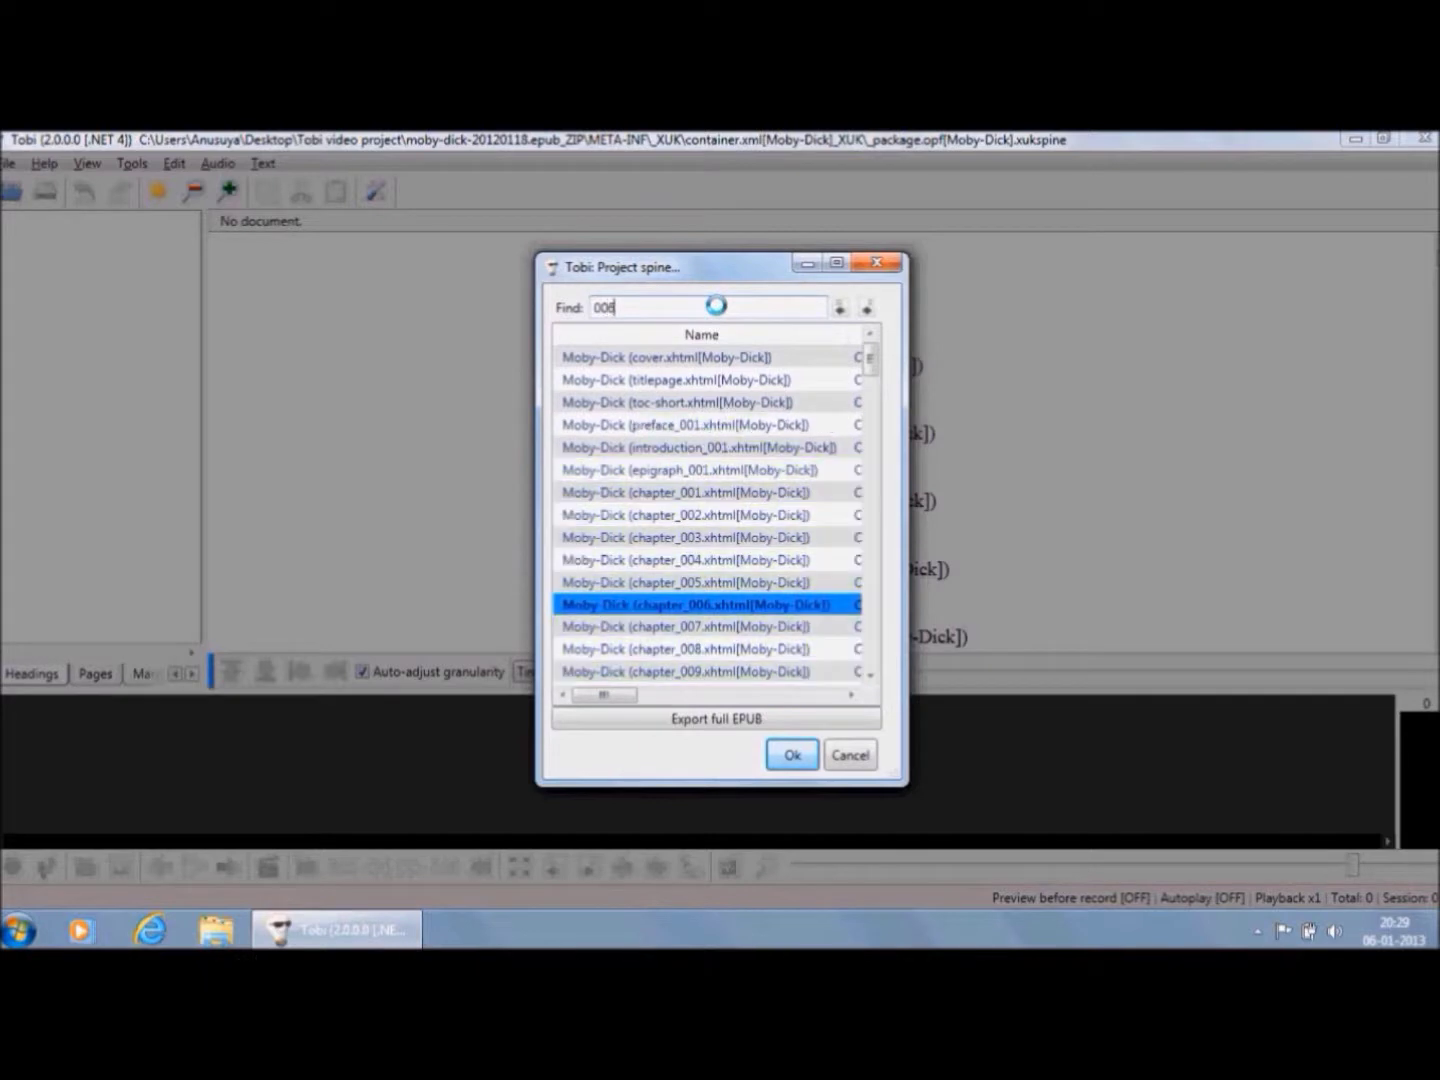
pyautogui.click(790, 754)
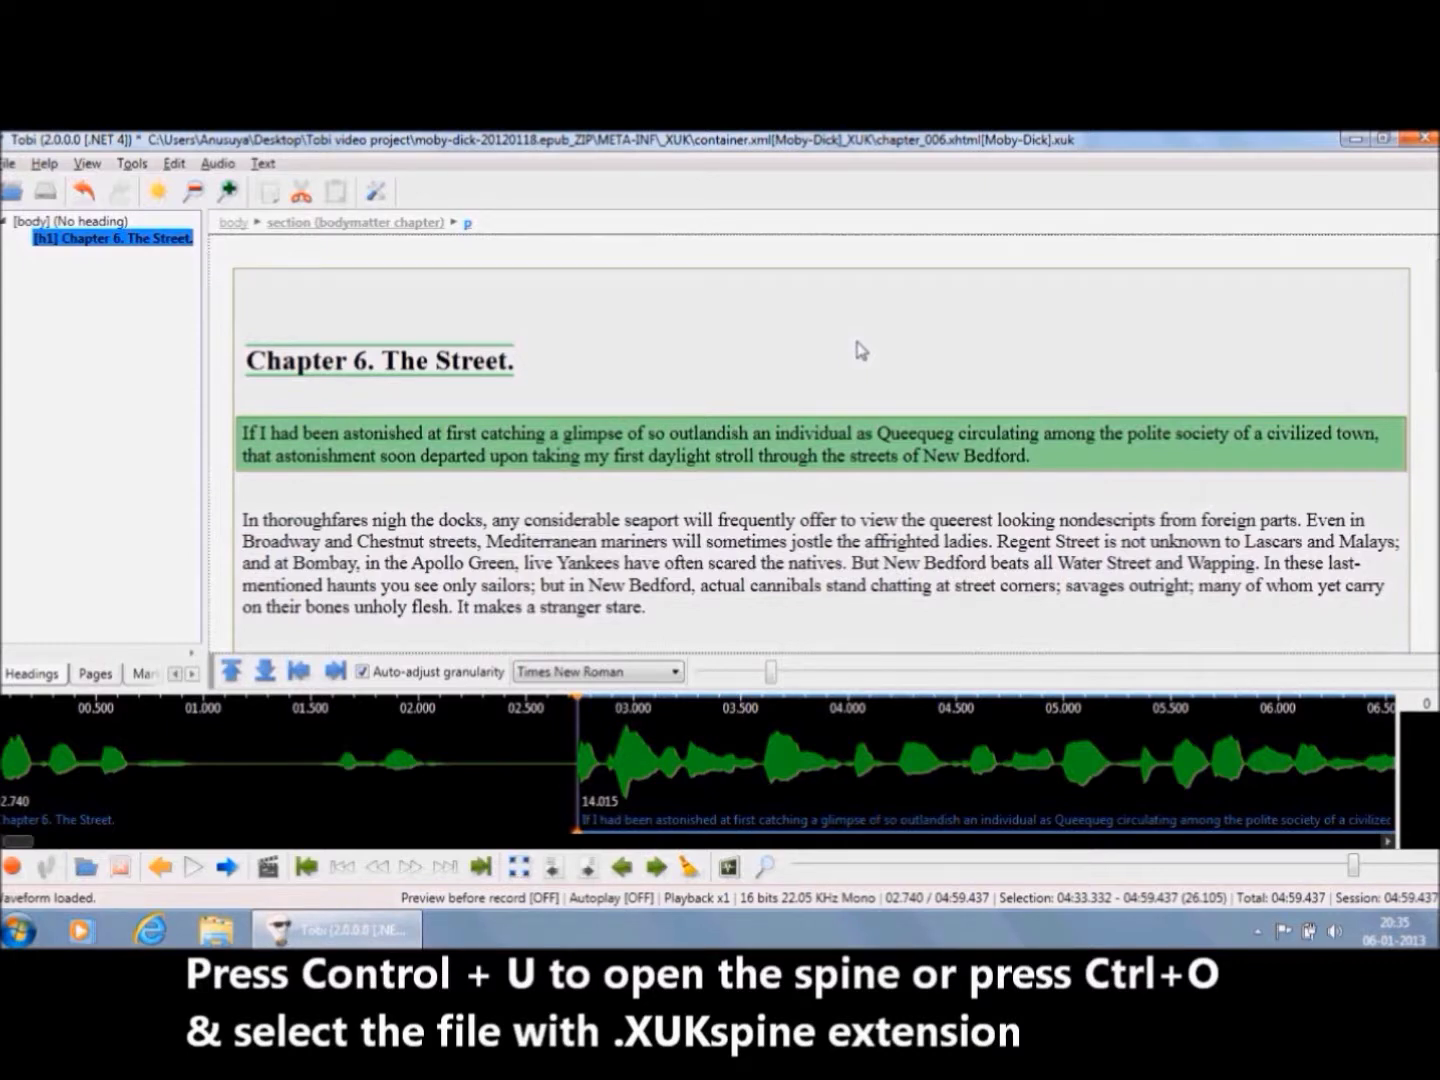
# Step: Bring up the Project spine list with Ctrl+U once Chapter 6 has its audio
pyautogui.hotkey('ctrl', 'u')
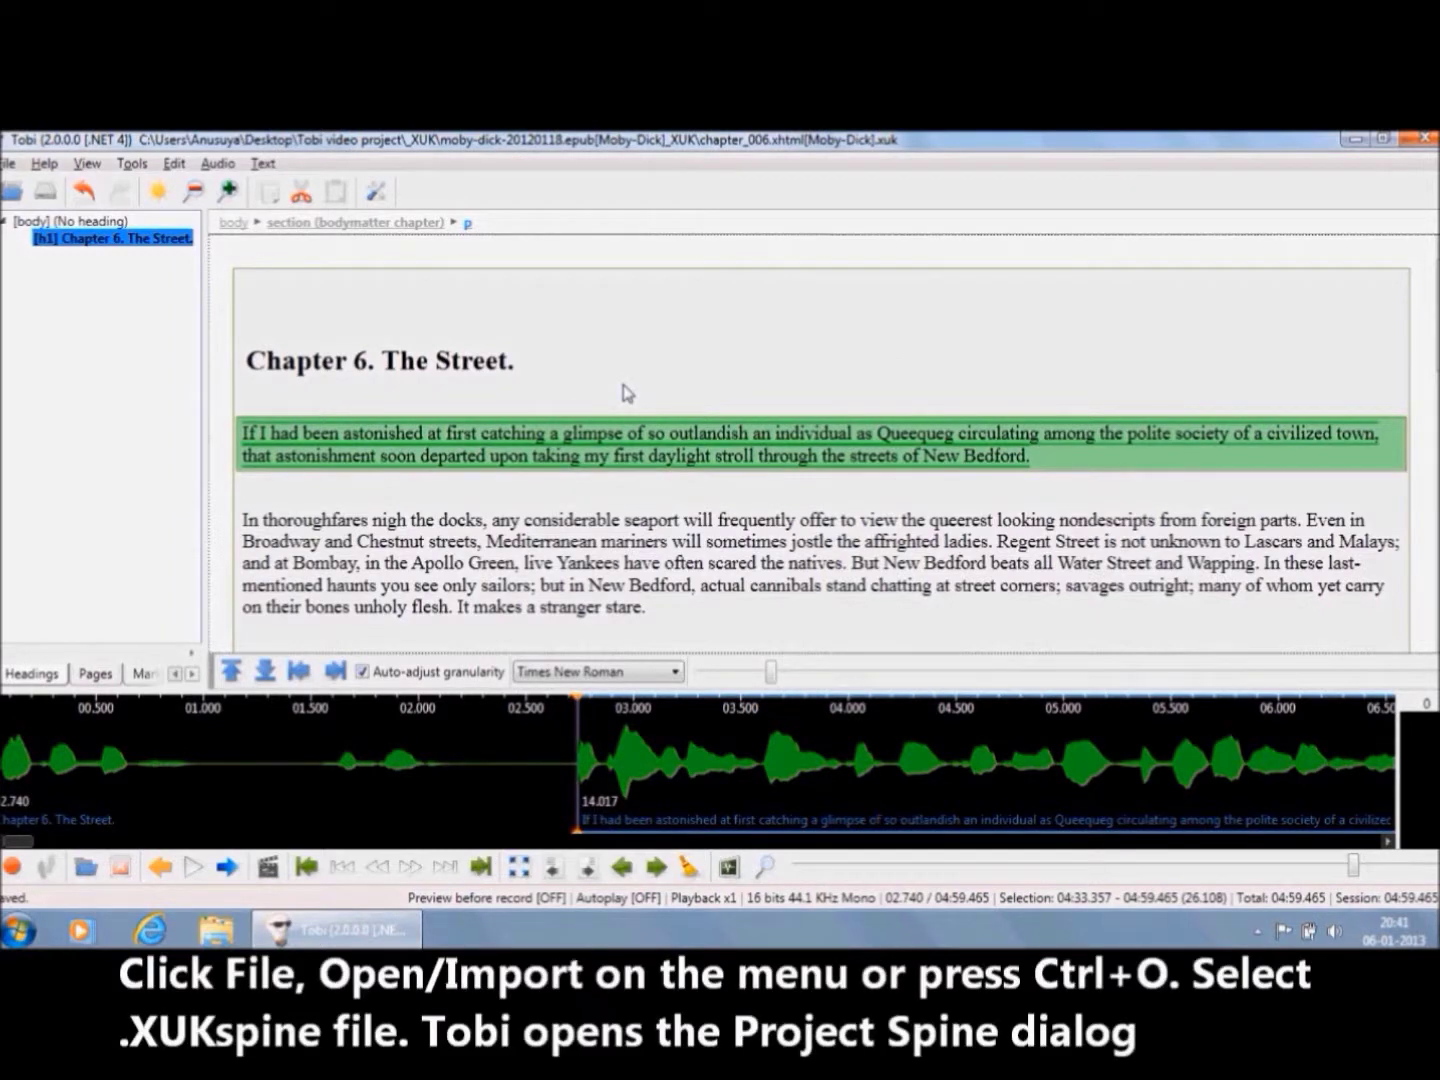
# Step: Open _package.opf[Moby-Dick].xukspine from the _XUK > Moby-Dick EPUB project folder
pyautogui.click(8, 163)
pyautogui.click(40, 189)
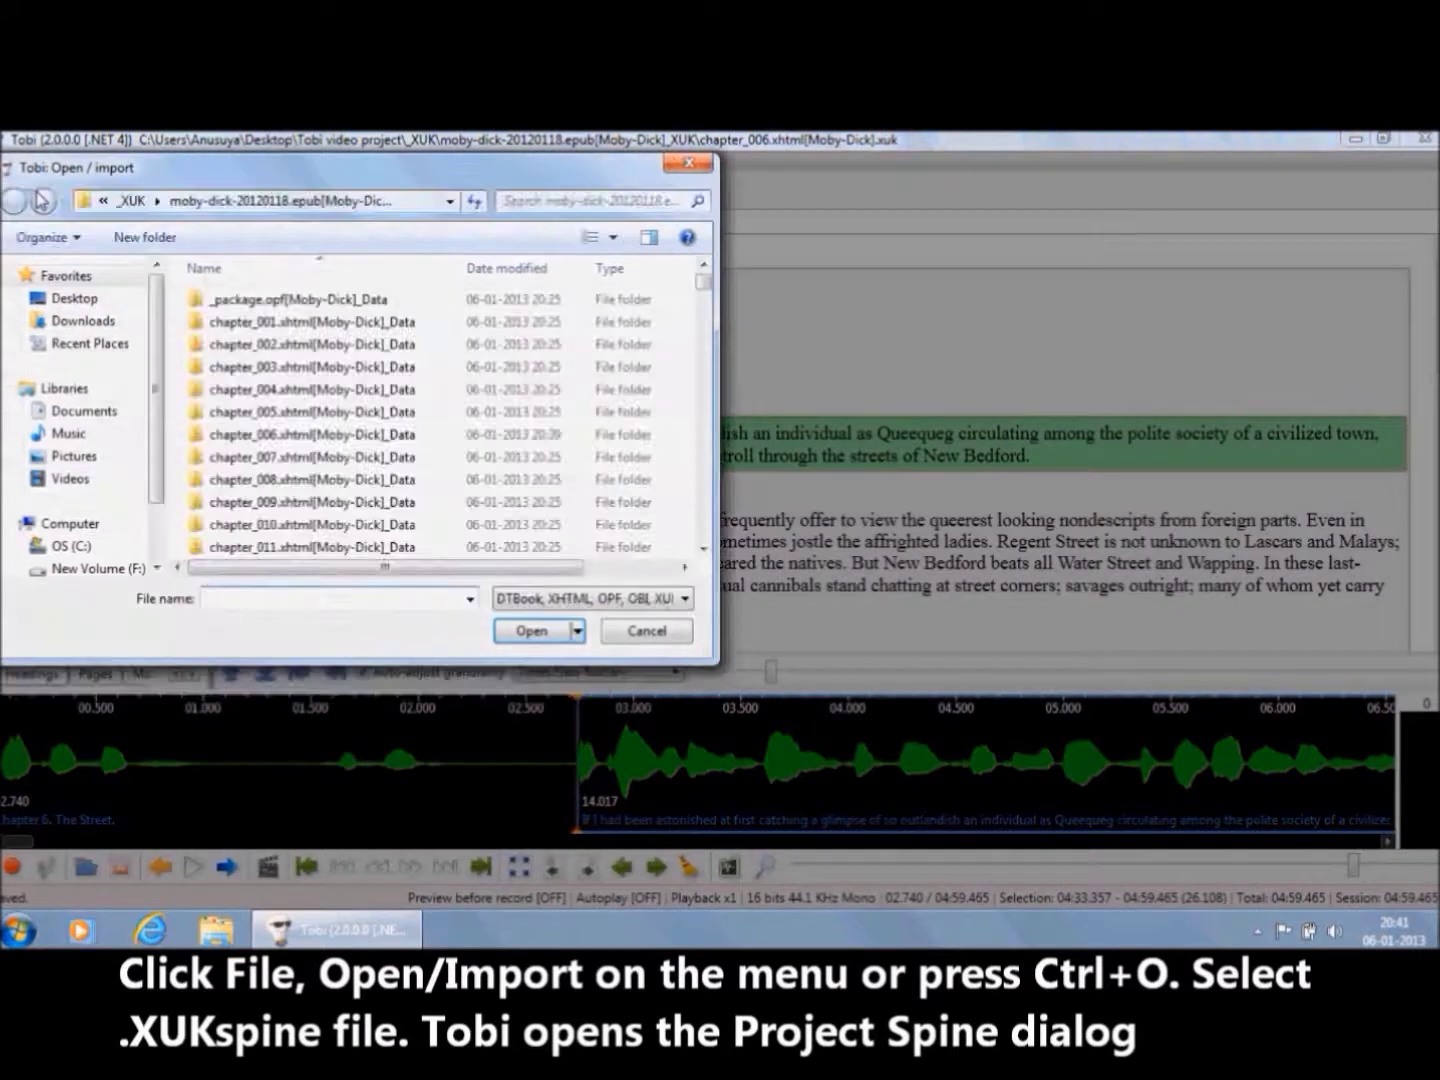
pyautogui.click(198, 205)
pyautogui.click(132, 201)
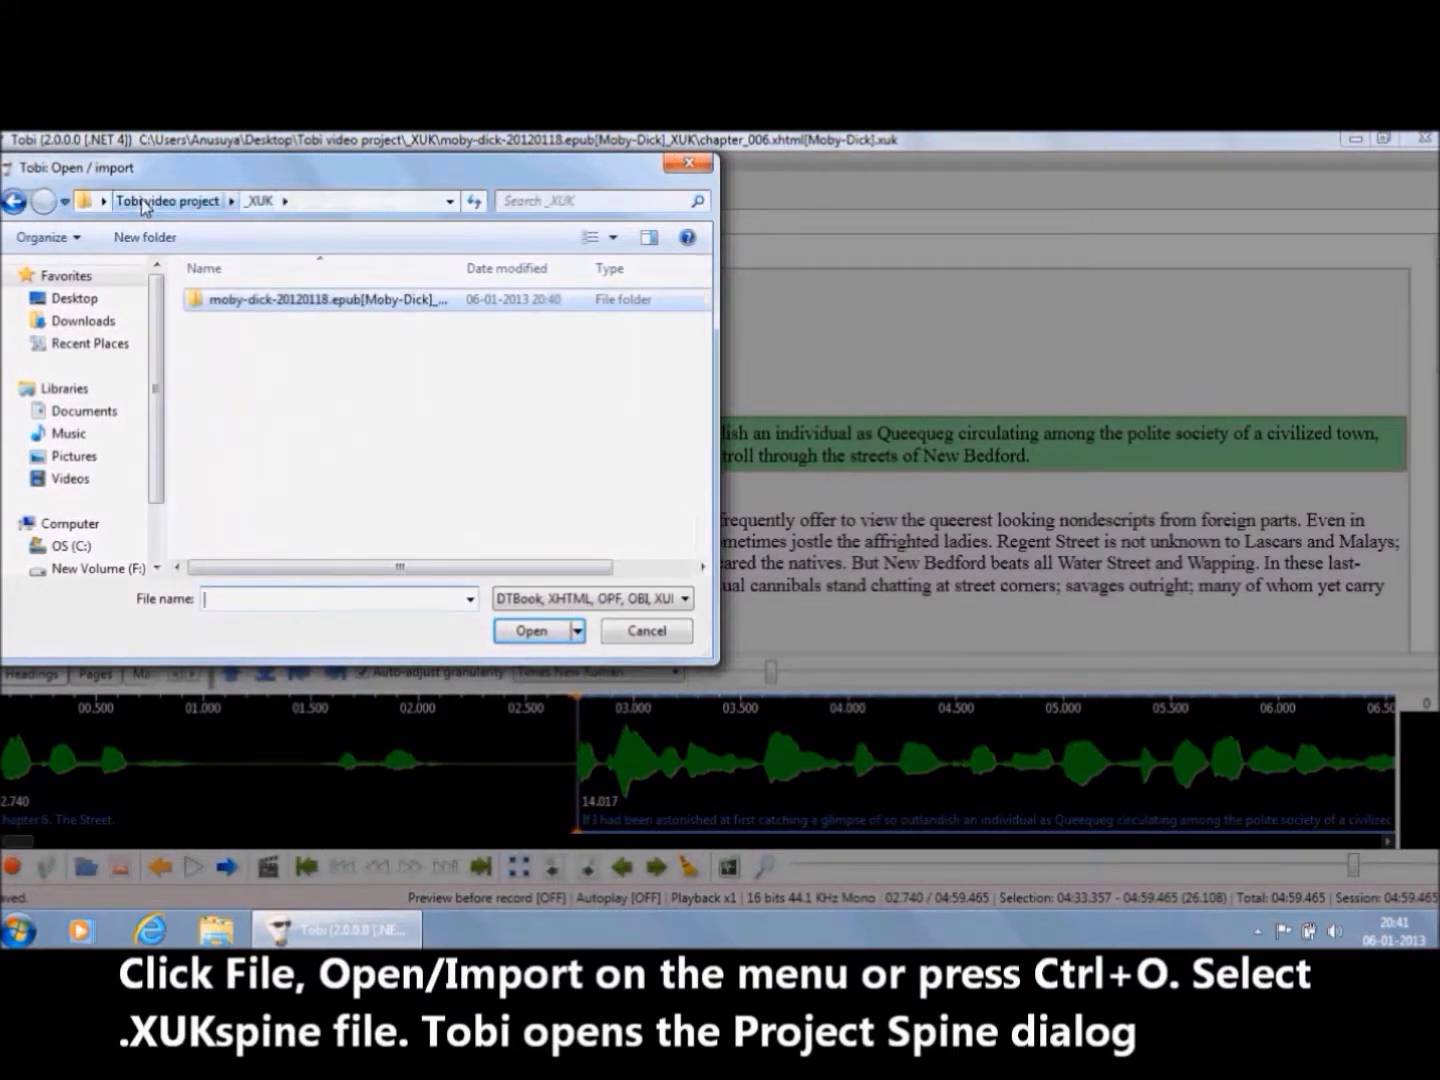
pyautogui.click(143, 203)
pyautogui.doubleClick(240, 302)
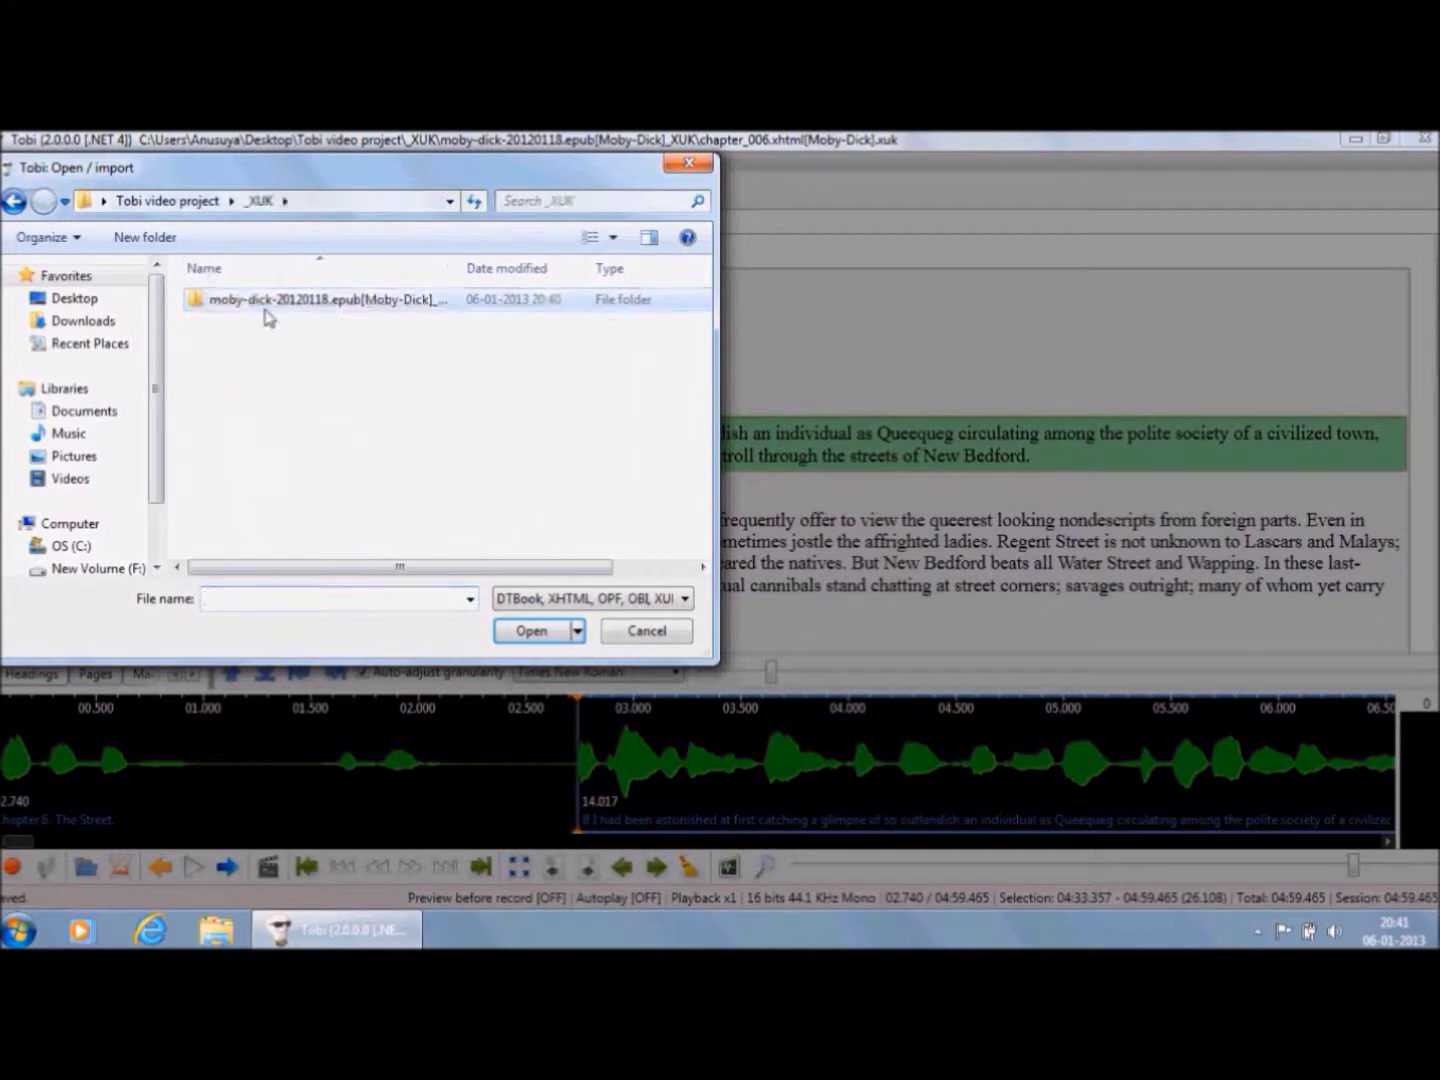
pyautogui.doubleClick(295, 302)
pyautogui.moveTo(704, 290); pyautogui.dragTo(703, 421)
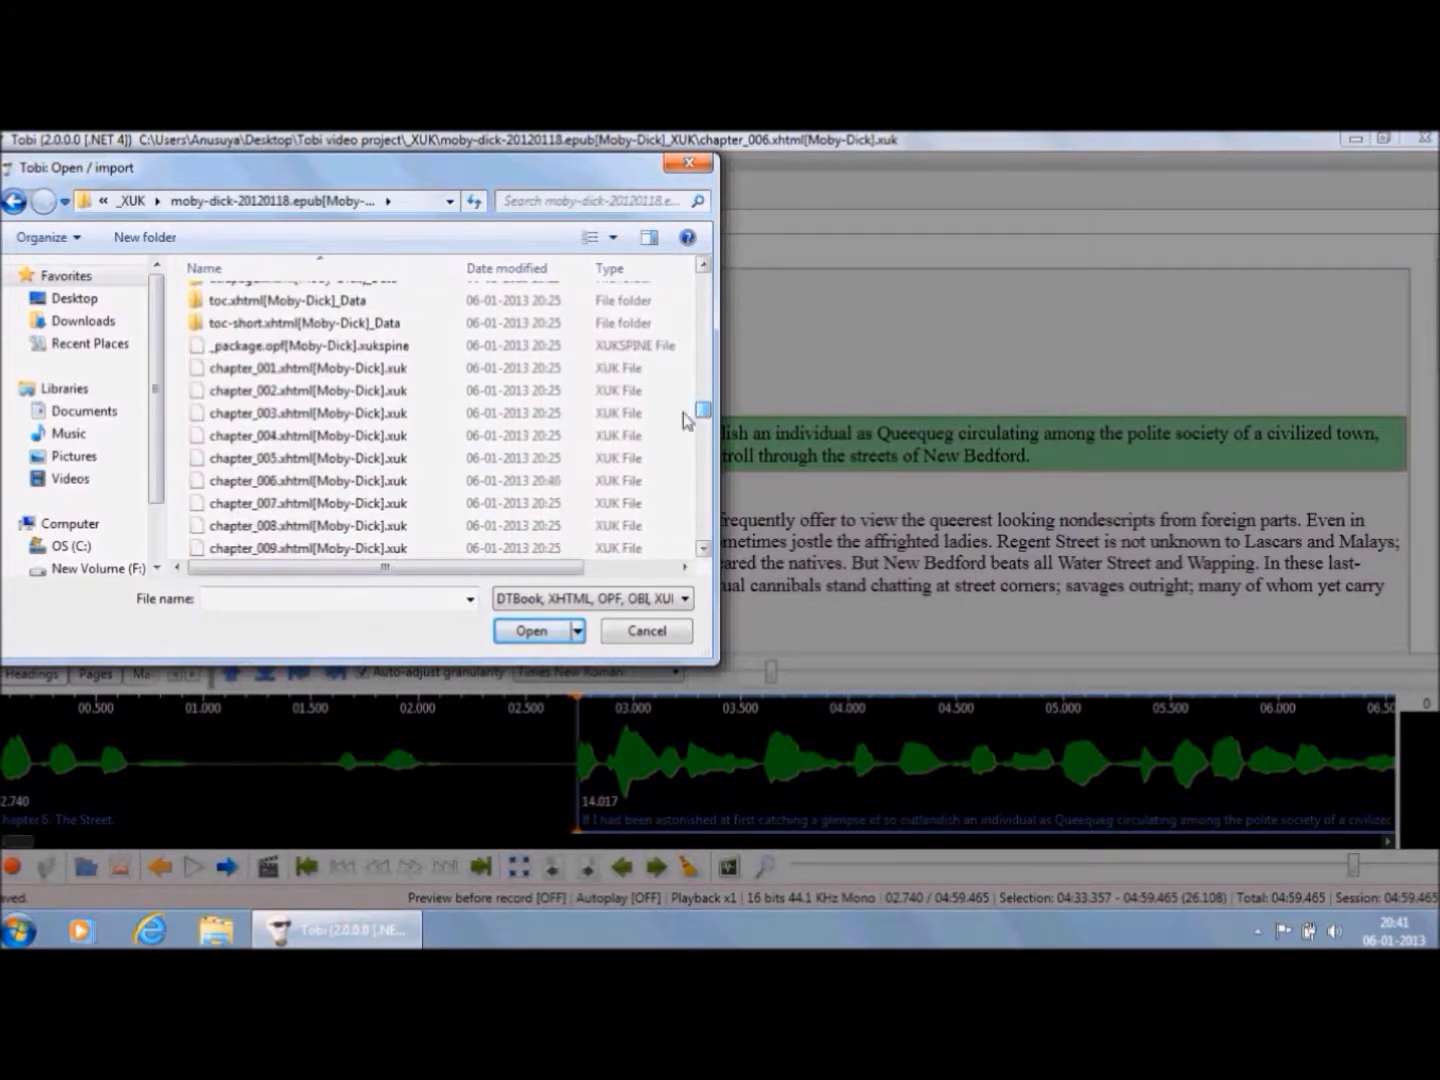
pyautogui.click(409, 347)
pyautogui.click(550, 628)
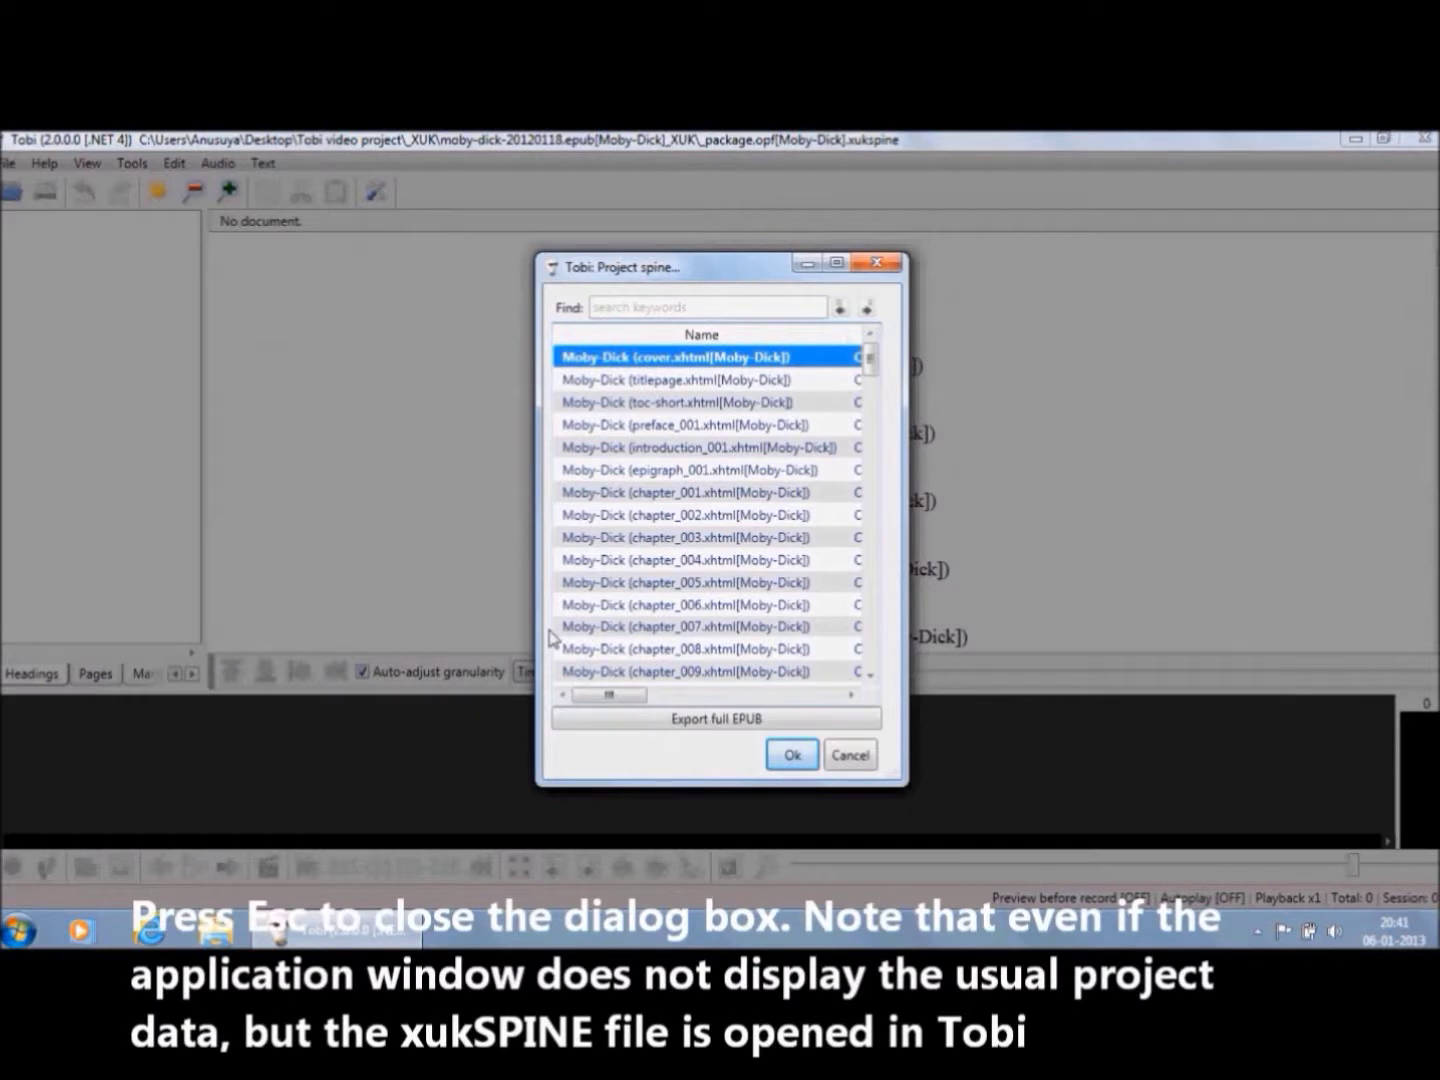
# Step: Dismiss the Project spine list with Esc to reveal the 144-item overview
pyautogui.press('Escape')
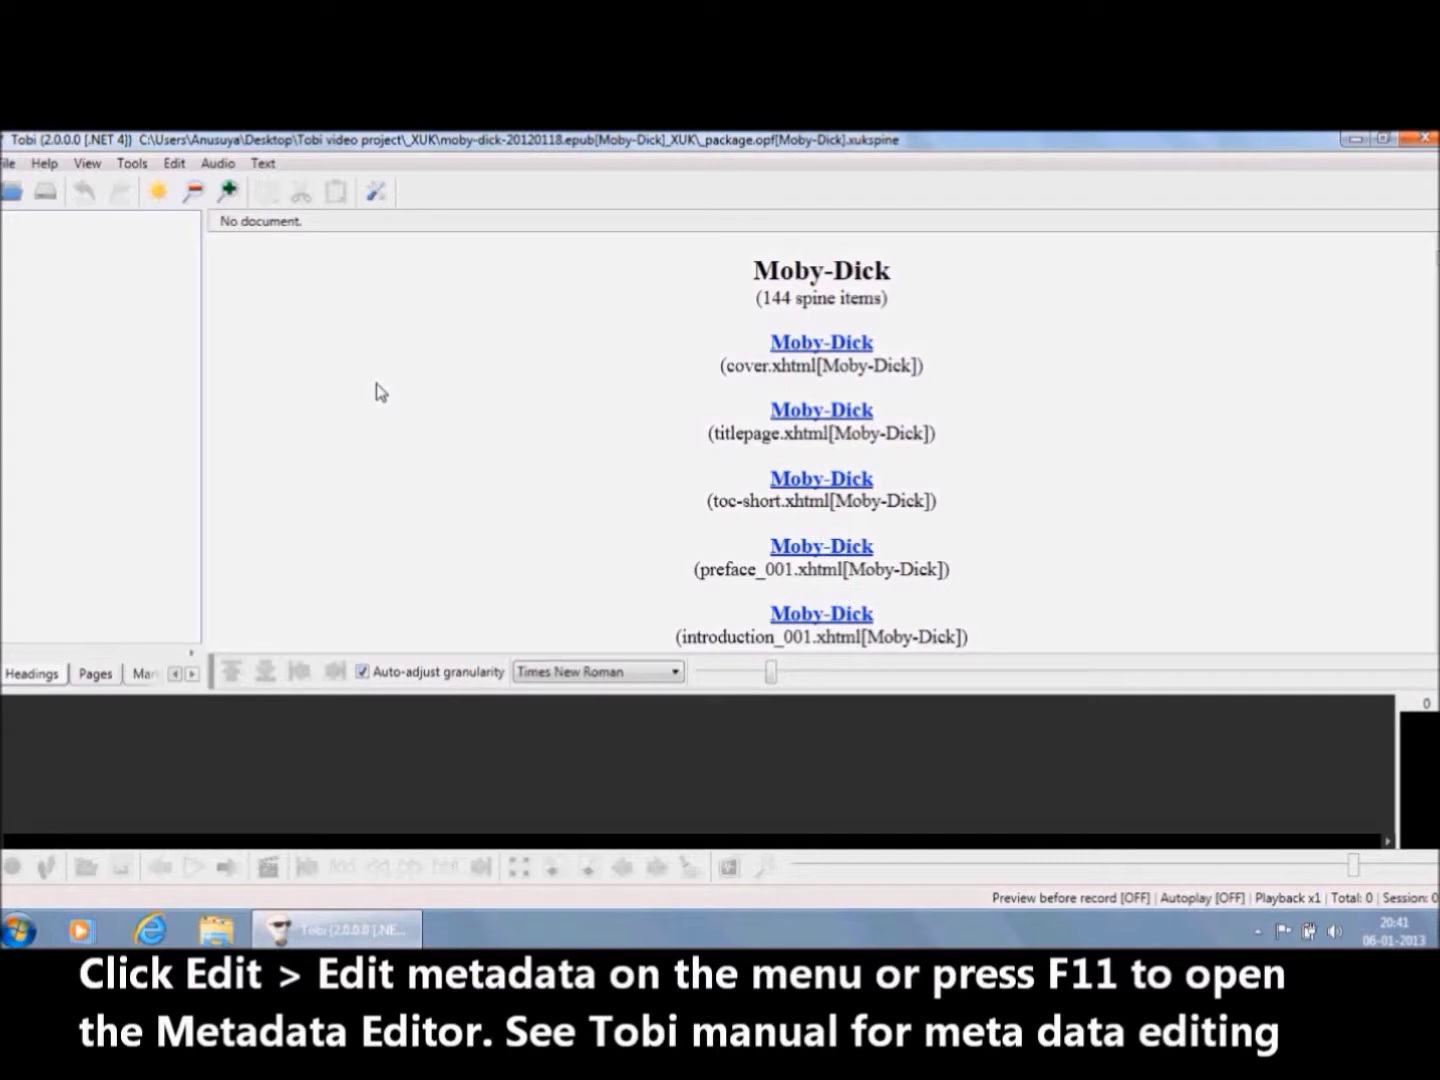
pyautogui.click(174, 163)
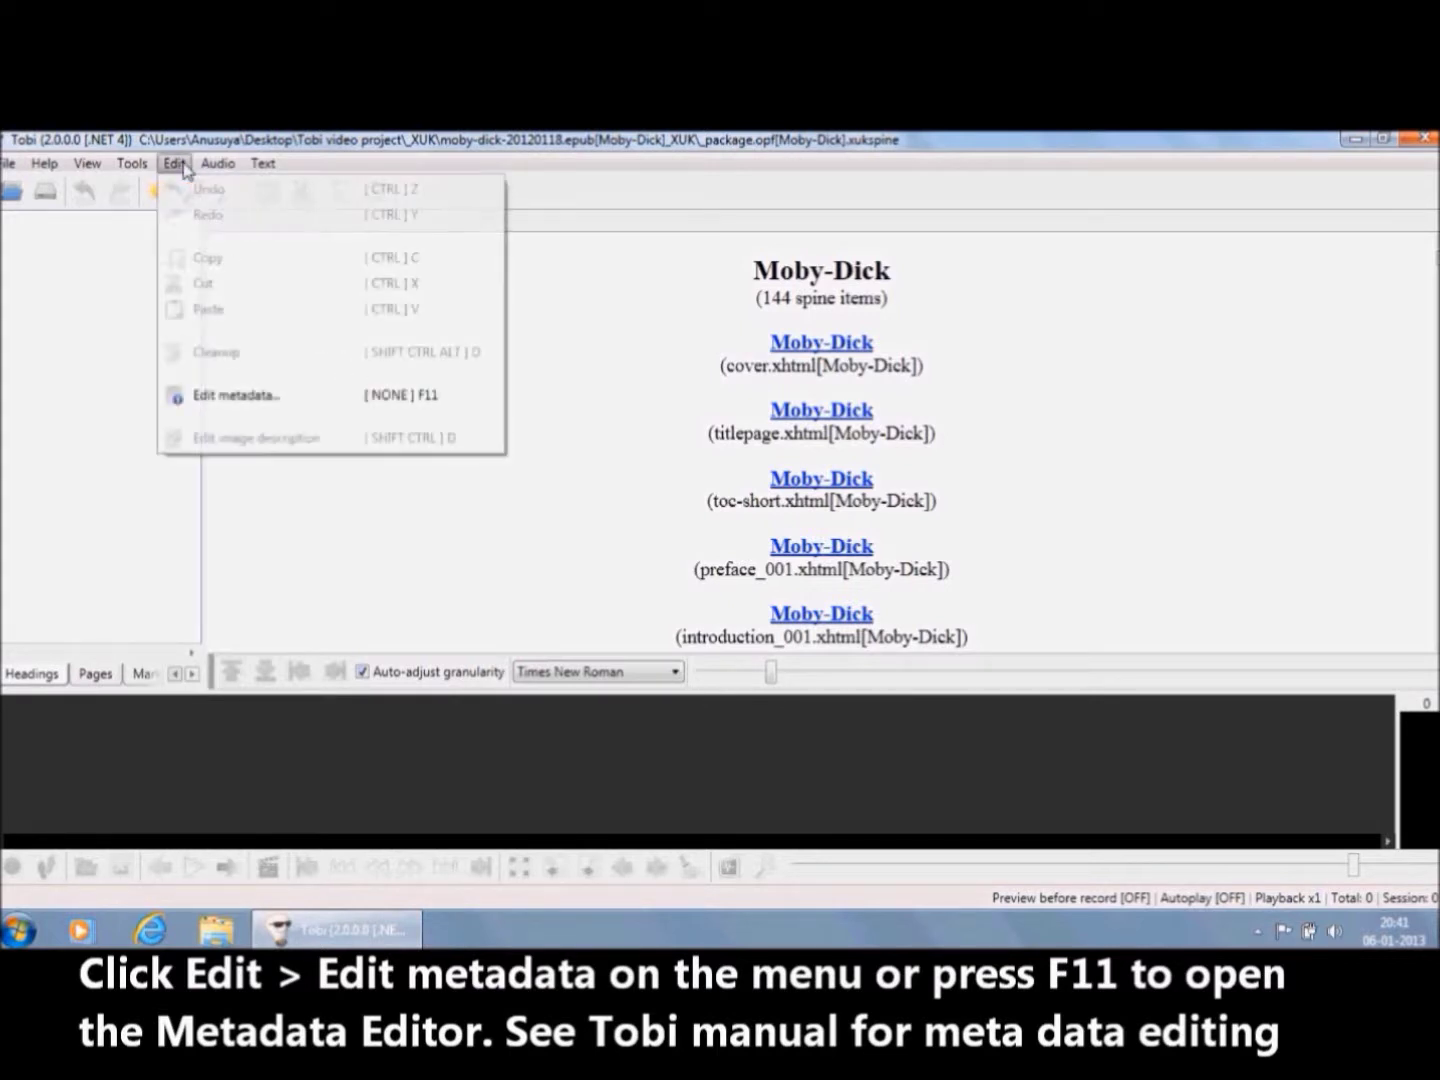
pyautogui.click(237, 400)
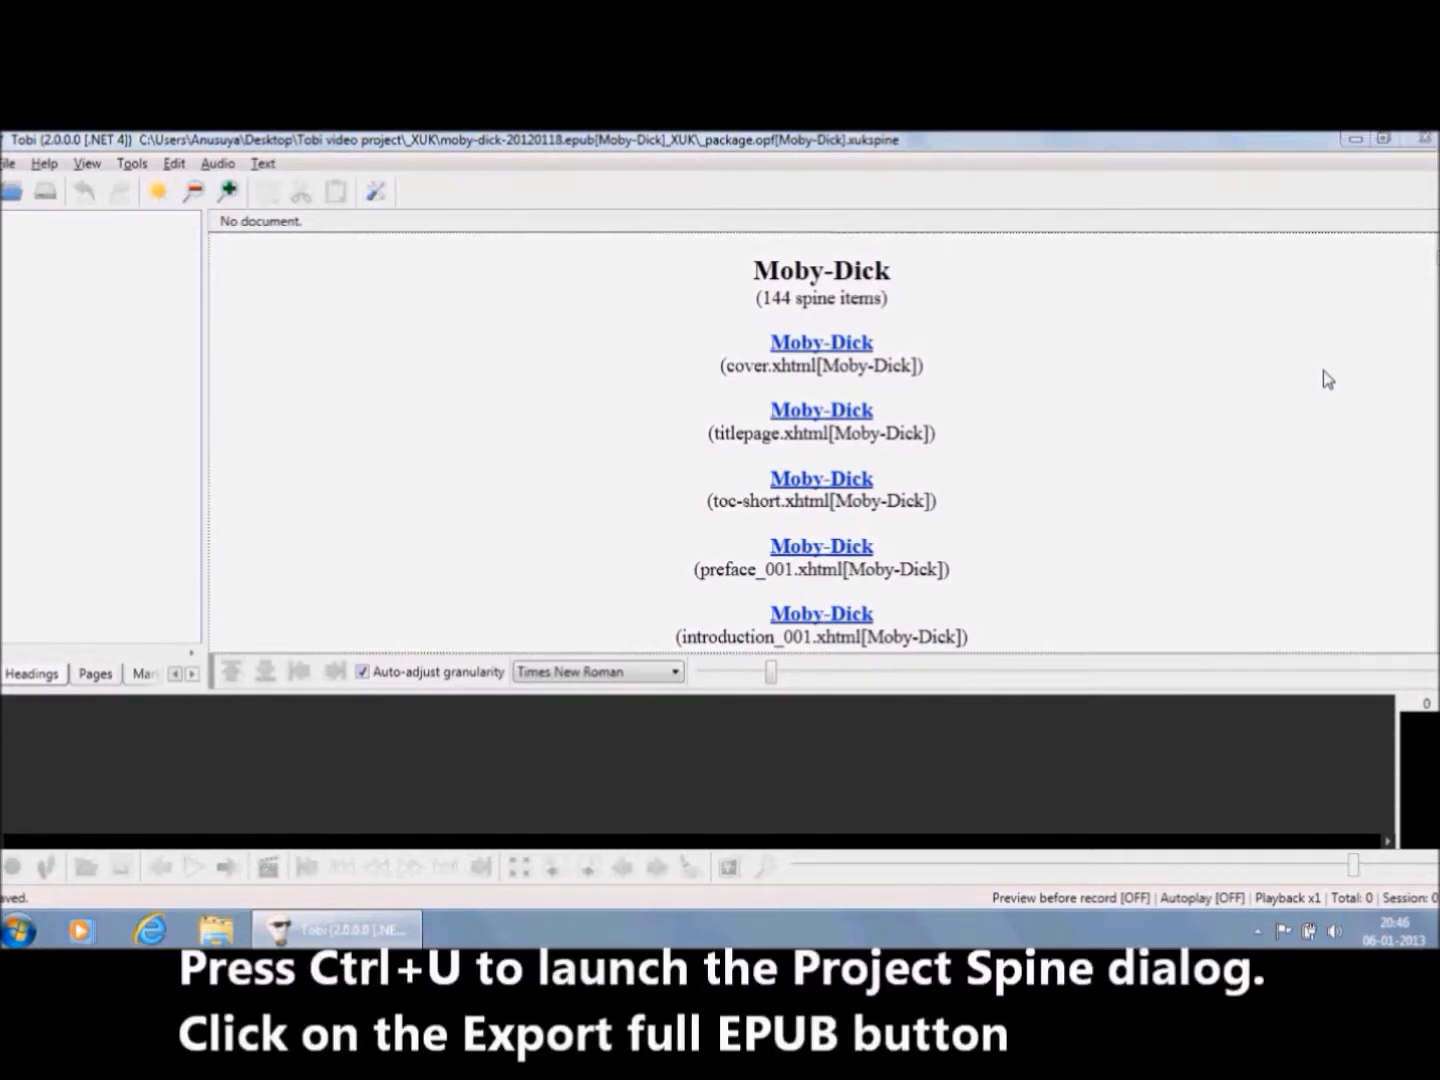
# Step: Start Export full EPUB with Hz44100 mono audio and MP3 encoding left on
pyautogui.hotkey('ctrl', 'u')
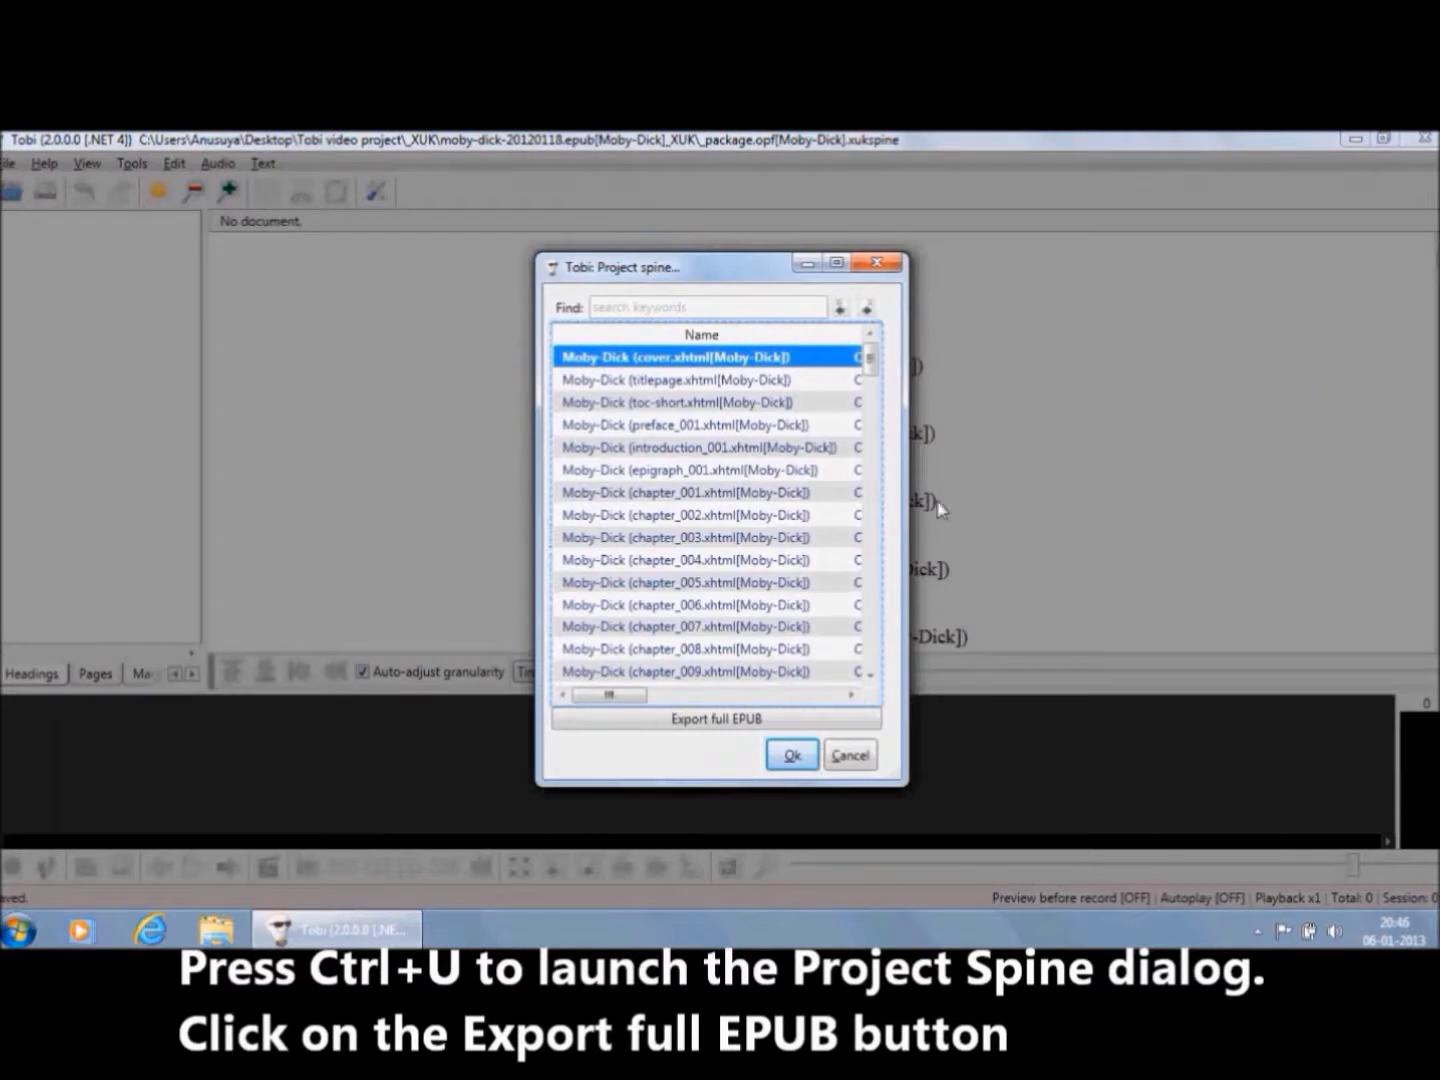
pyautogui.click(781, 718)
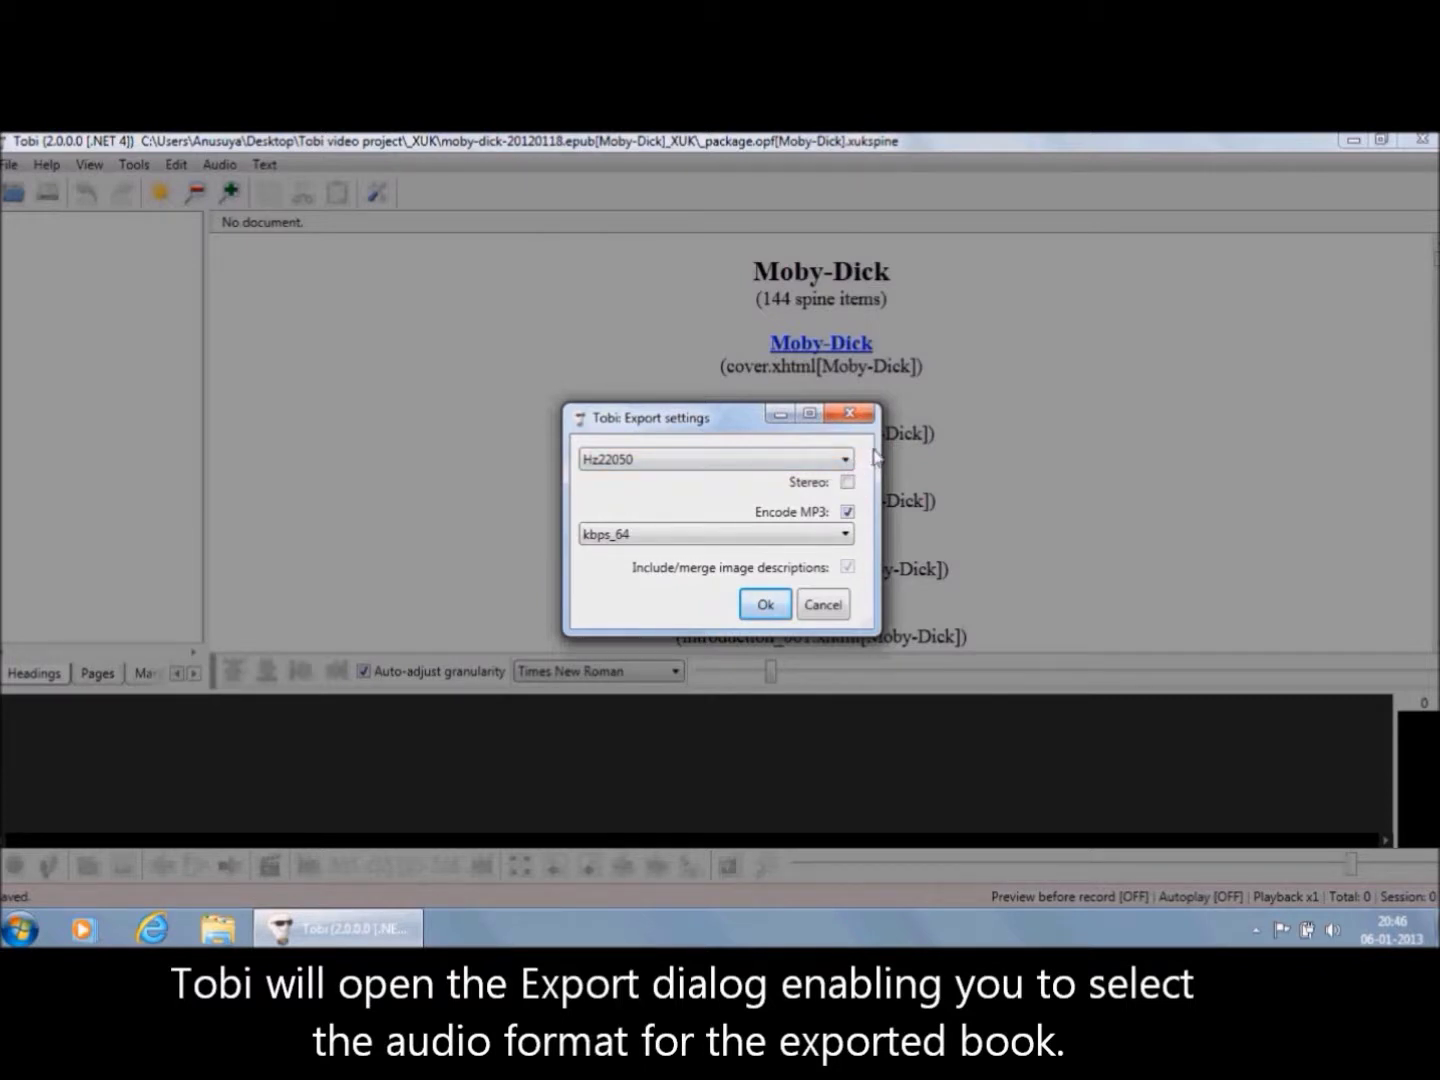
pyautogui.click(814, 459)
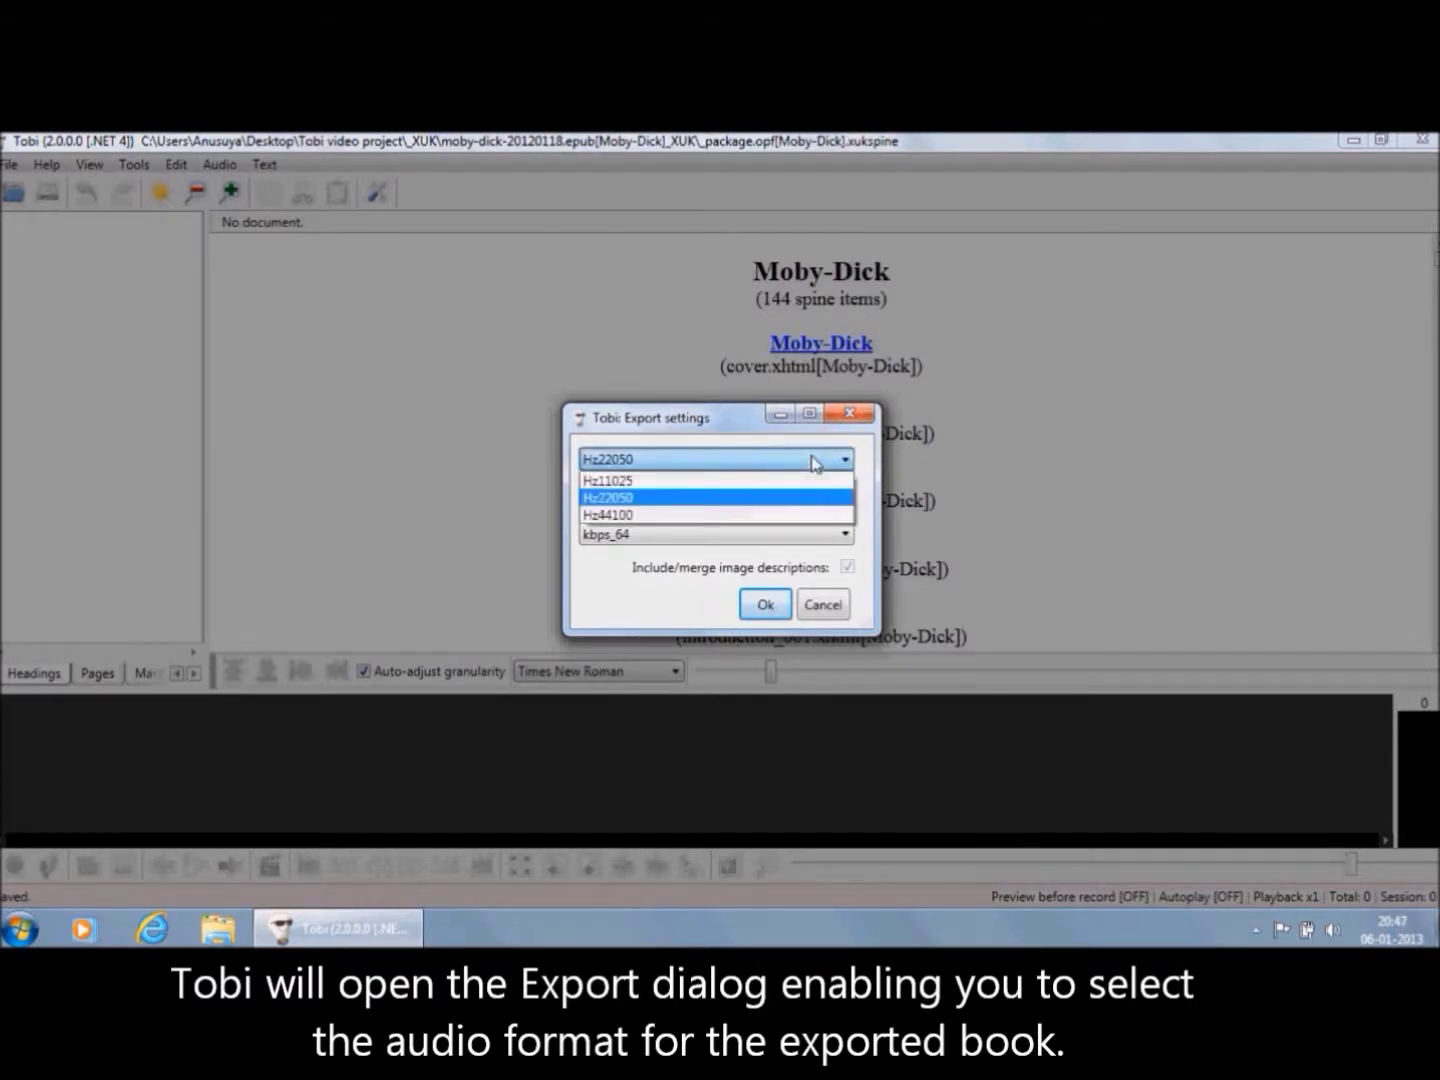
pyautogui.click(798, 514)
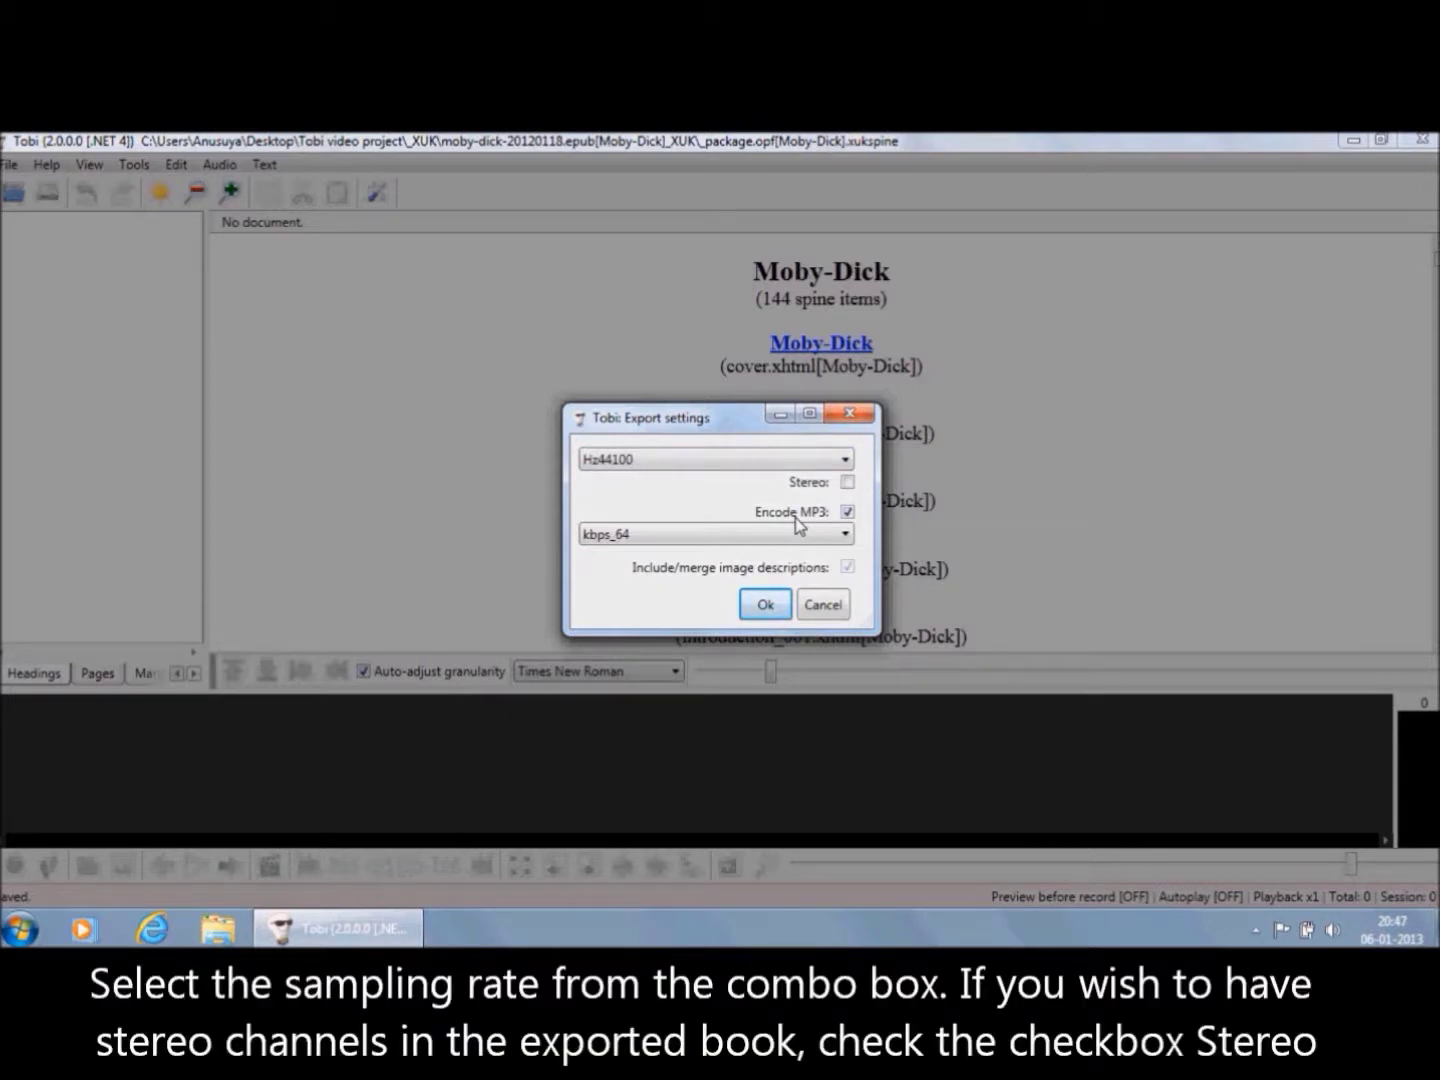
pyautogui.click(847, 482)
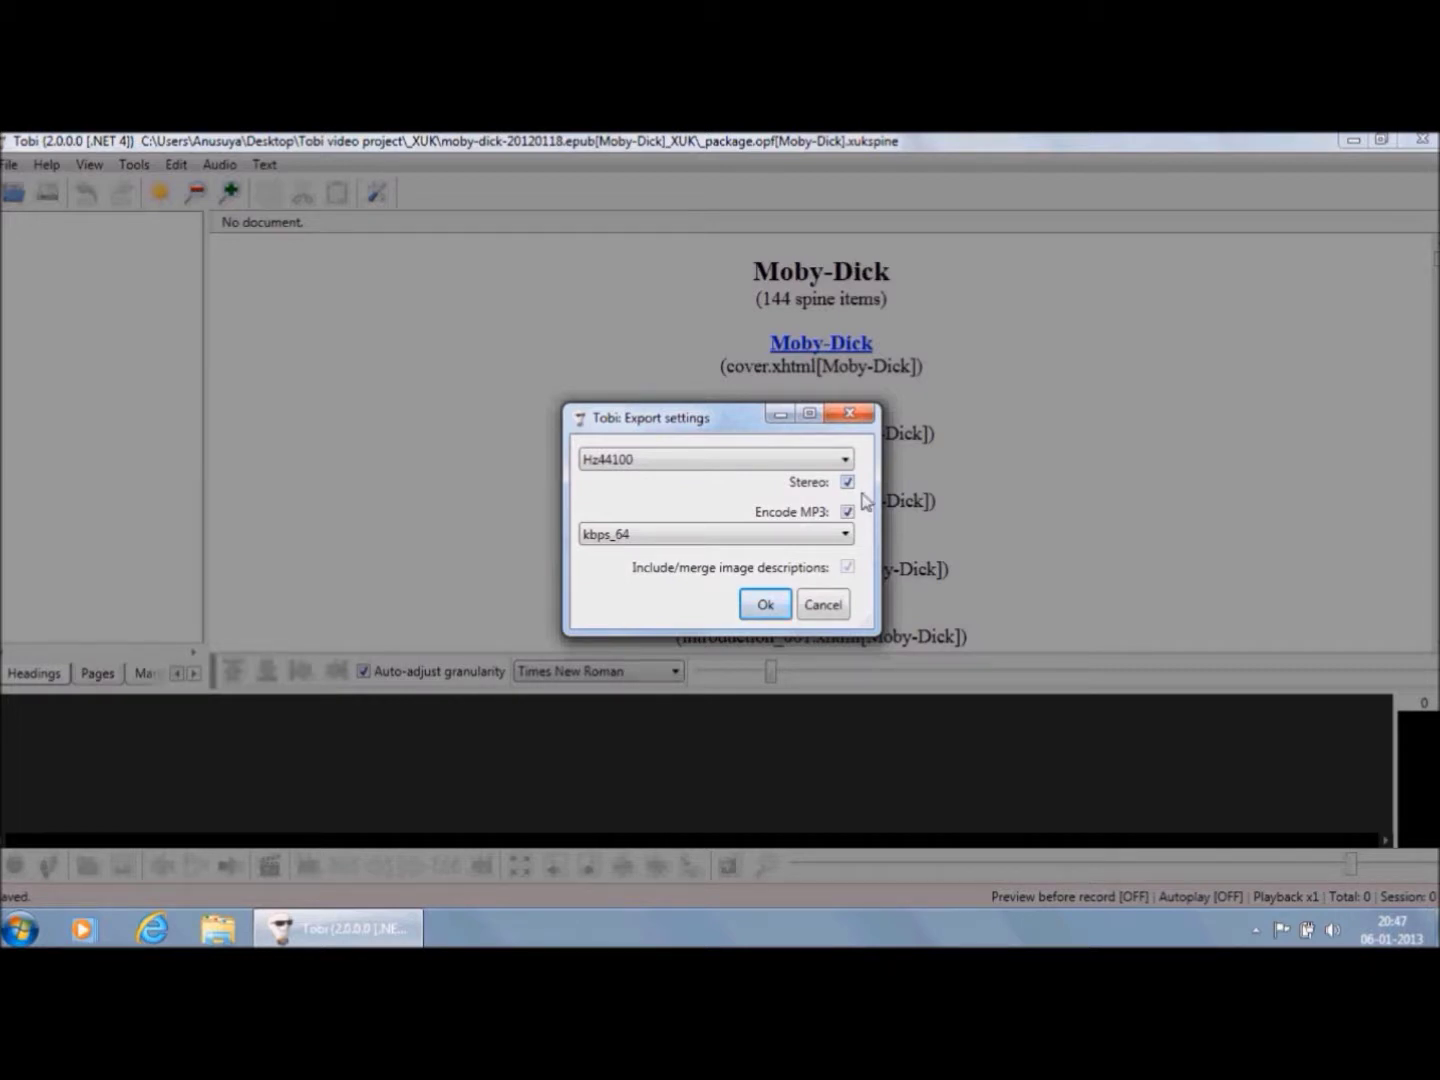
pyautogui.click(848, 482)
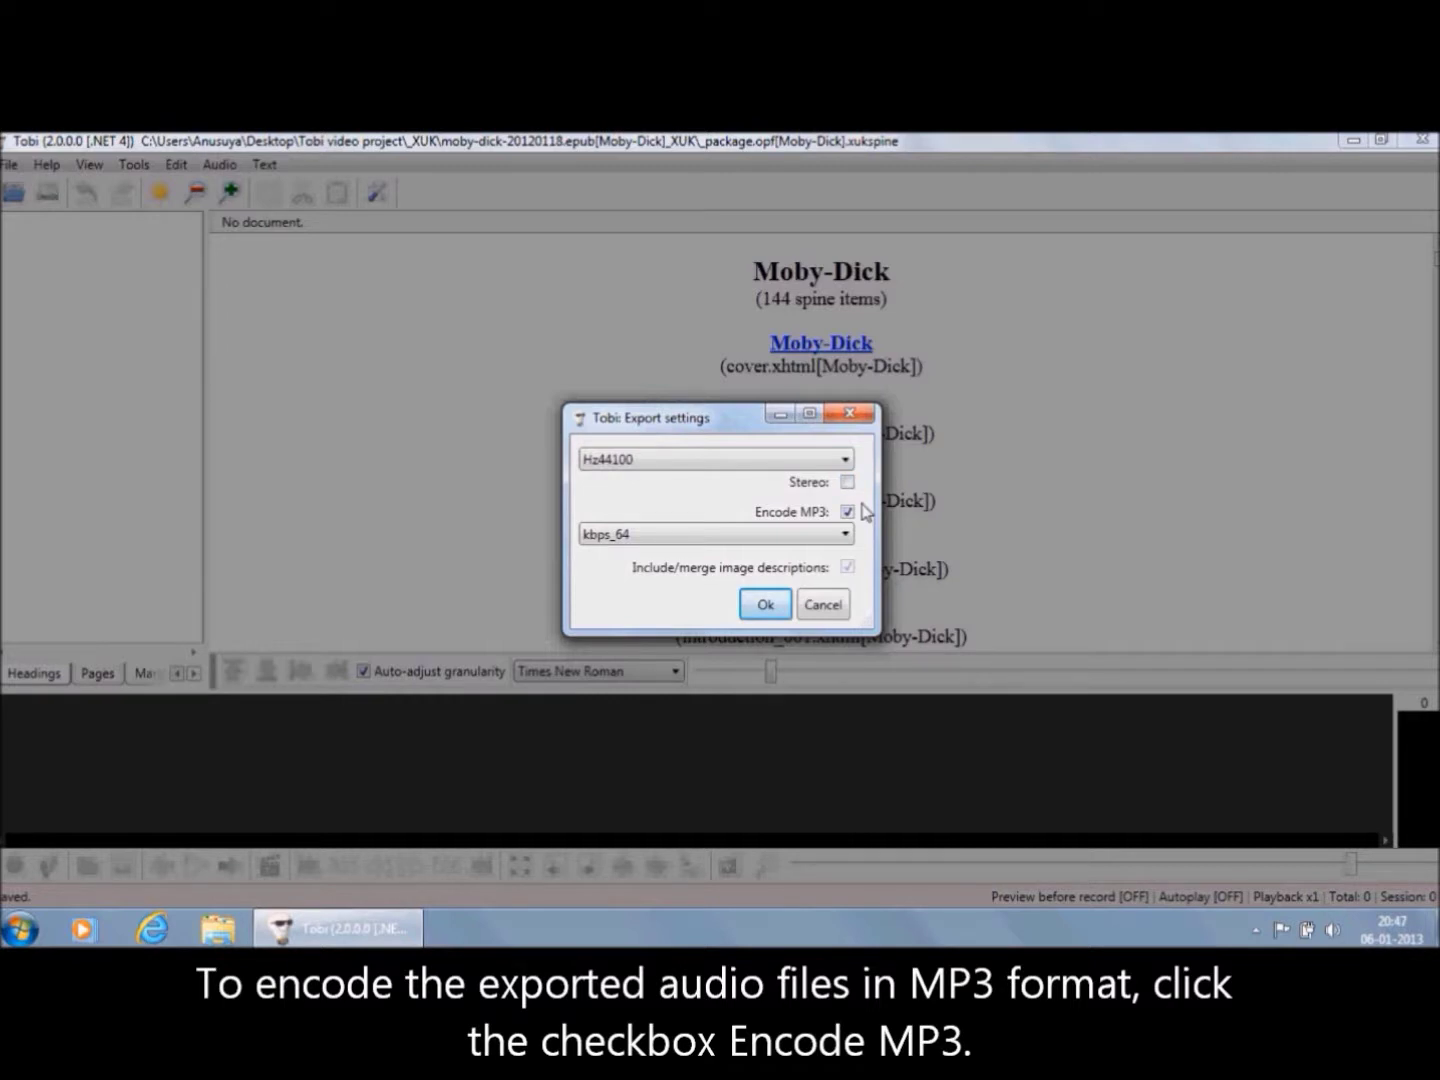
pyautogui.click(848, 512)
pyautogui.click(848, 513)
# Step: Confirm the audio settings and export the full EPUB into the Moby Dick folder on OS (C:)
pyautogui.click(768, 604)
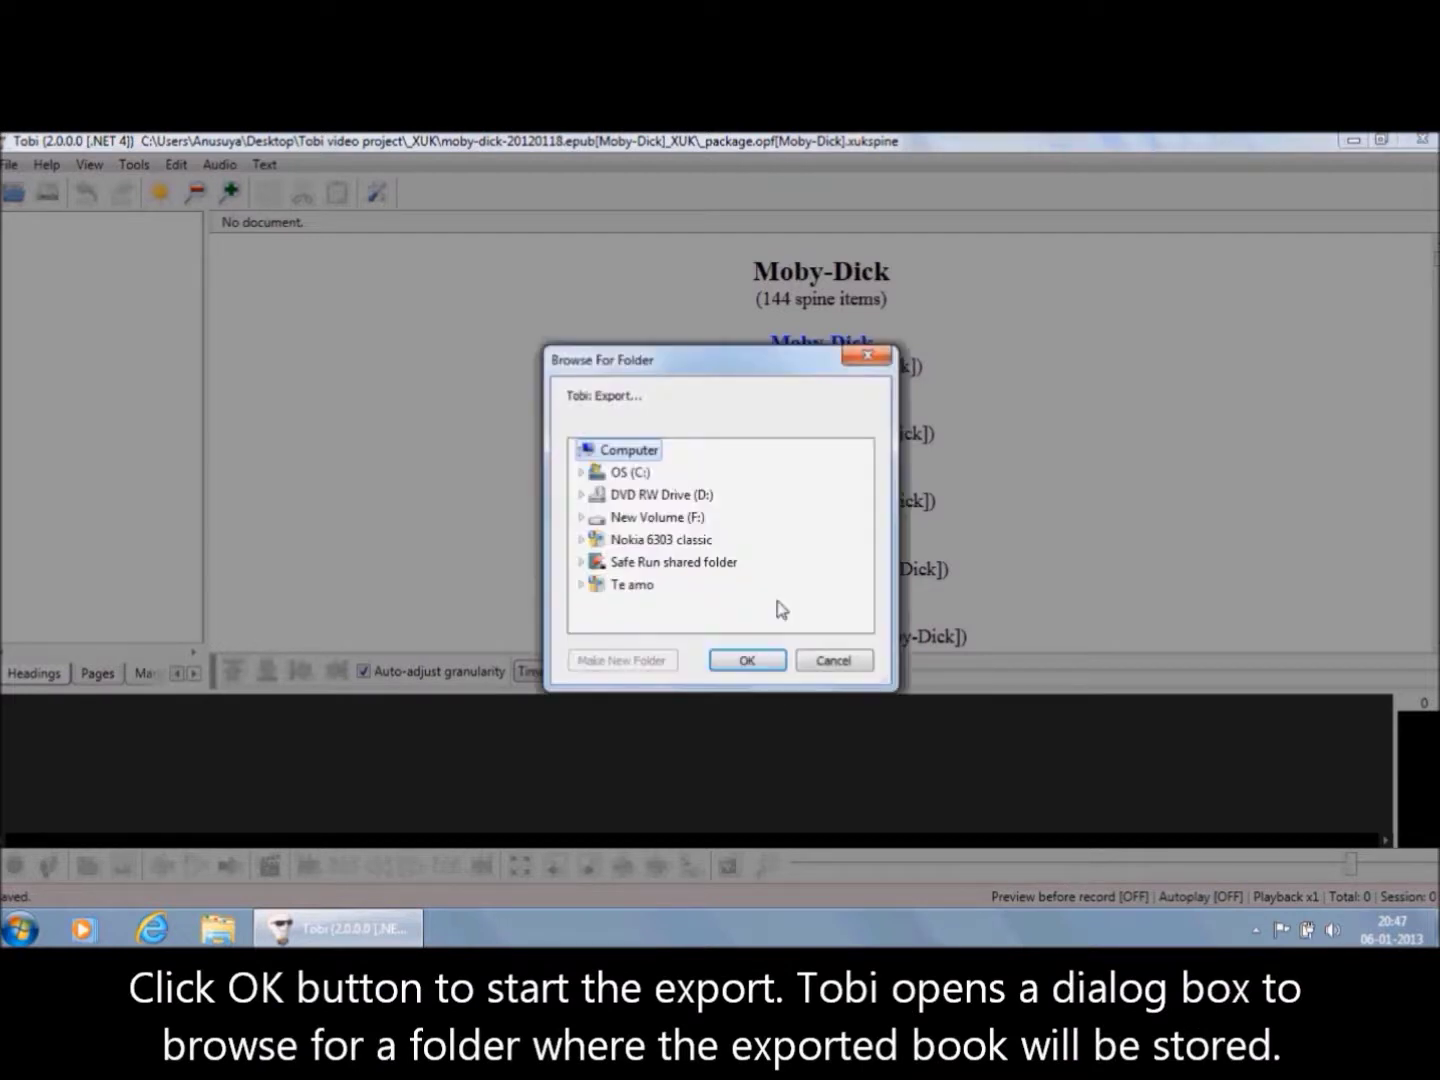
pyautogui.click(581, 473)
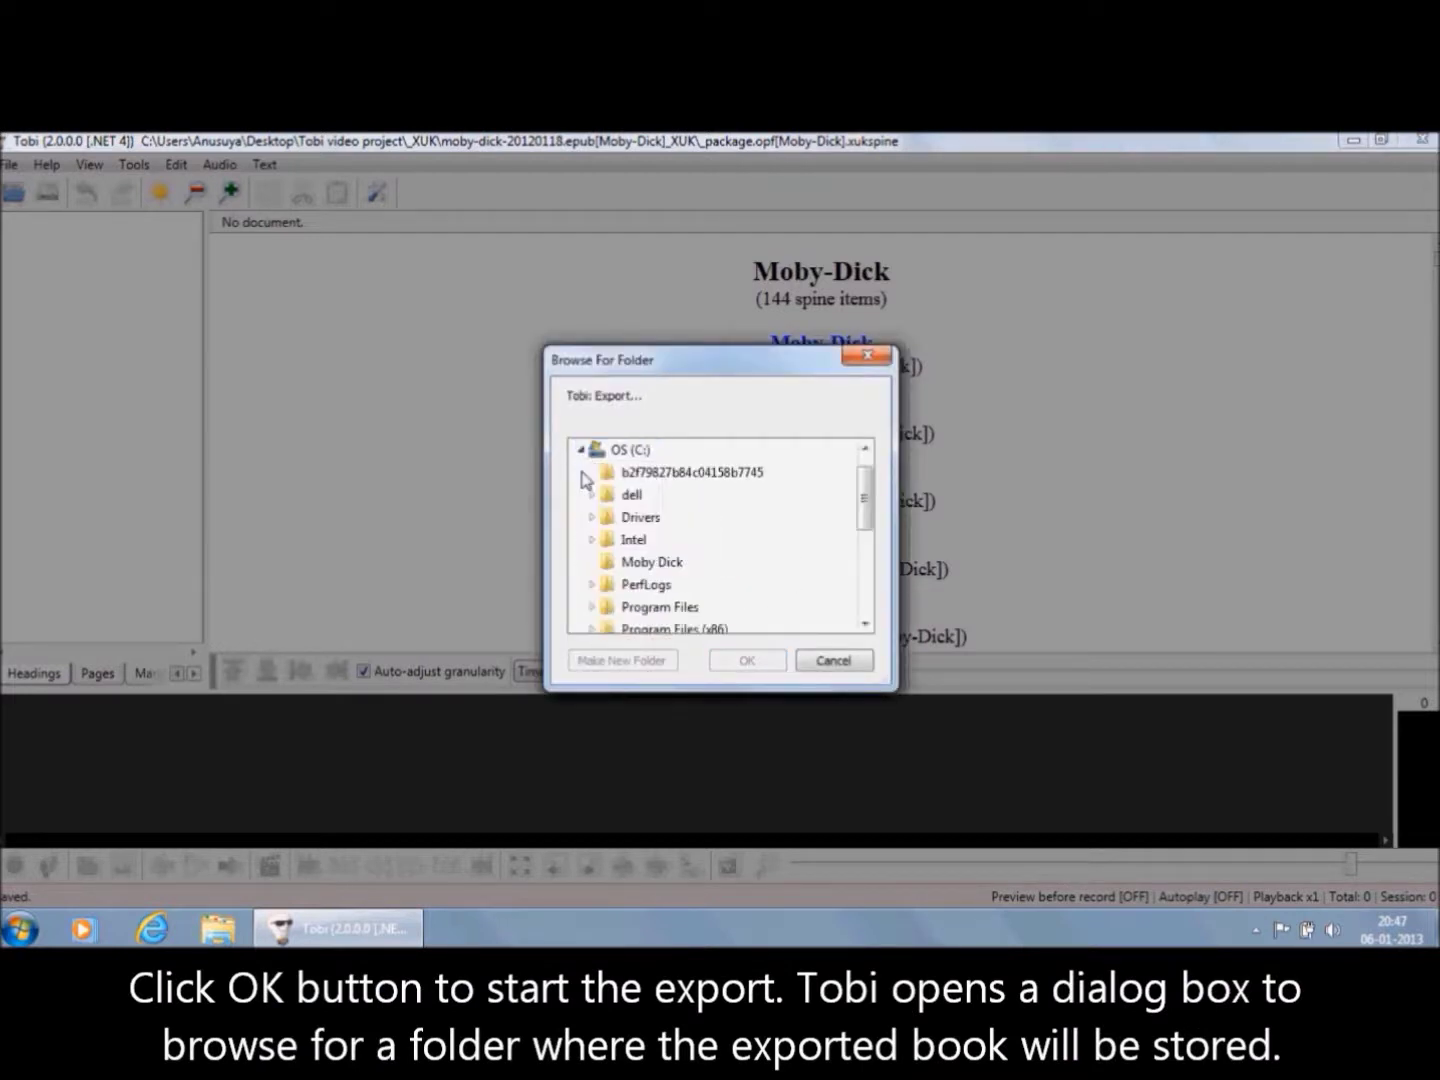
pyautogui.moveTo(864, 492); pyautogui.dragTo(864, 516)
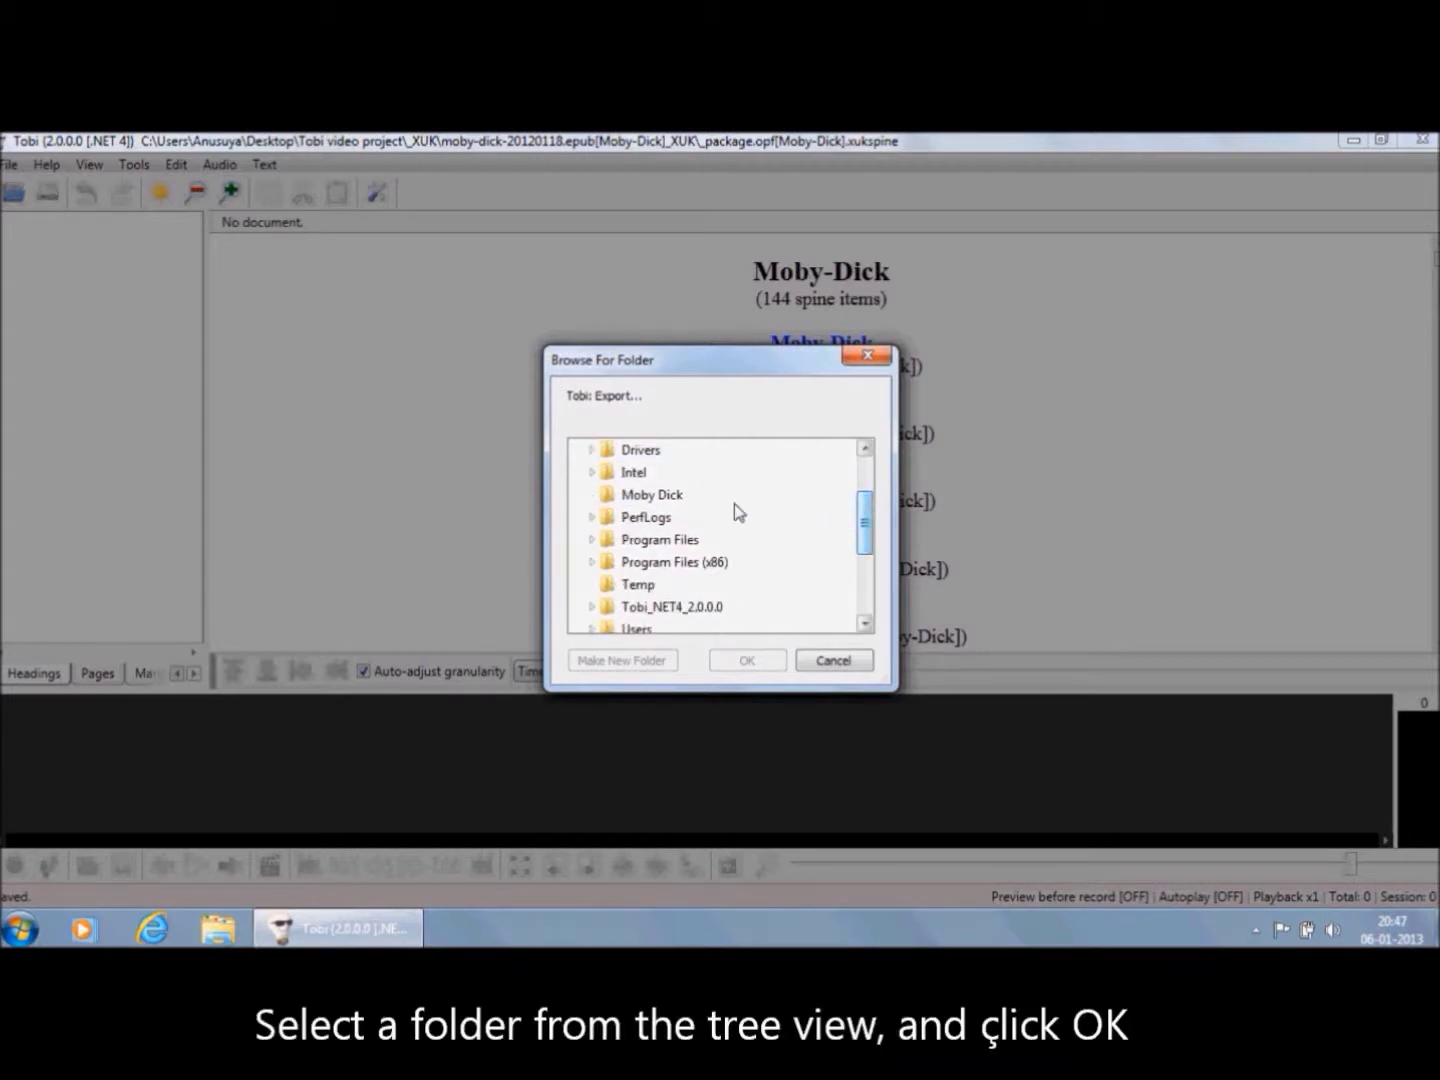
pyautogui.click(660, 494)
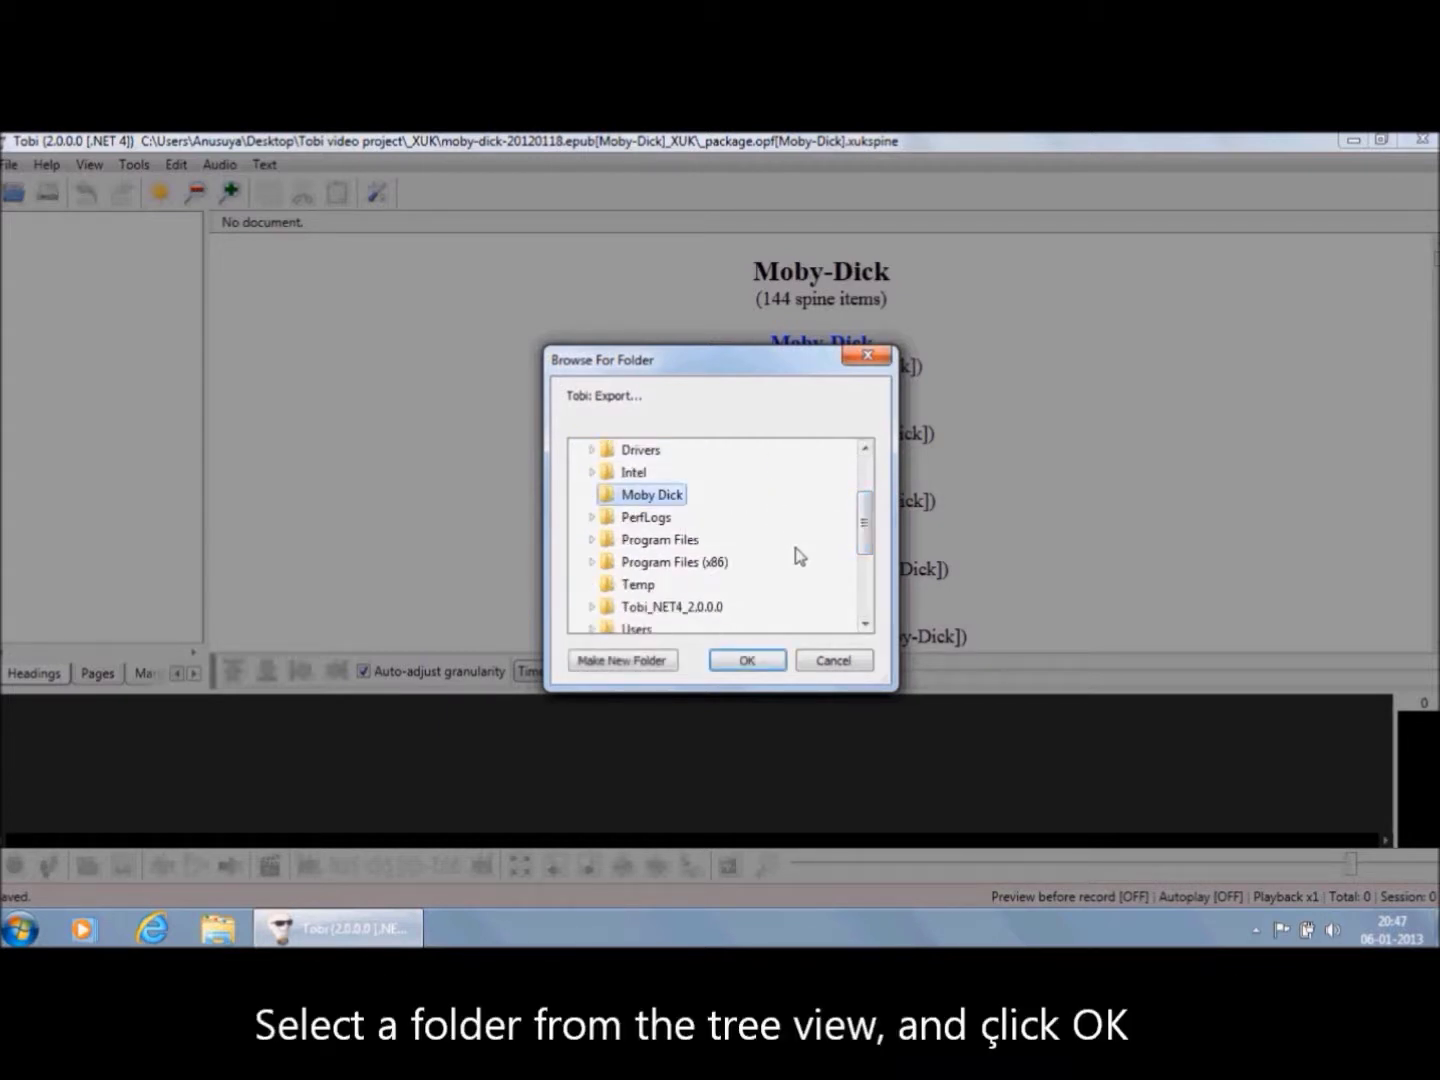
pyautogui.click(767, 654)
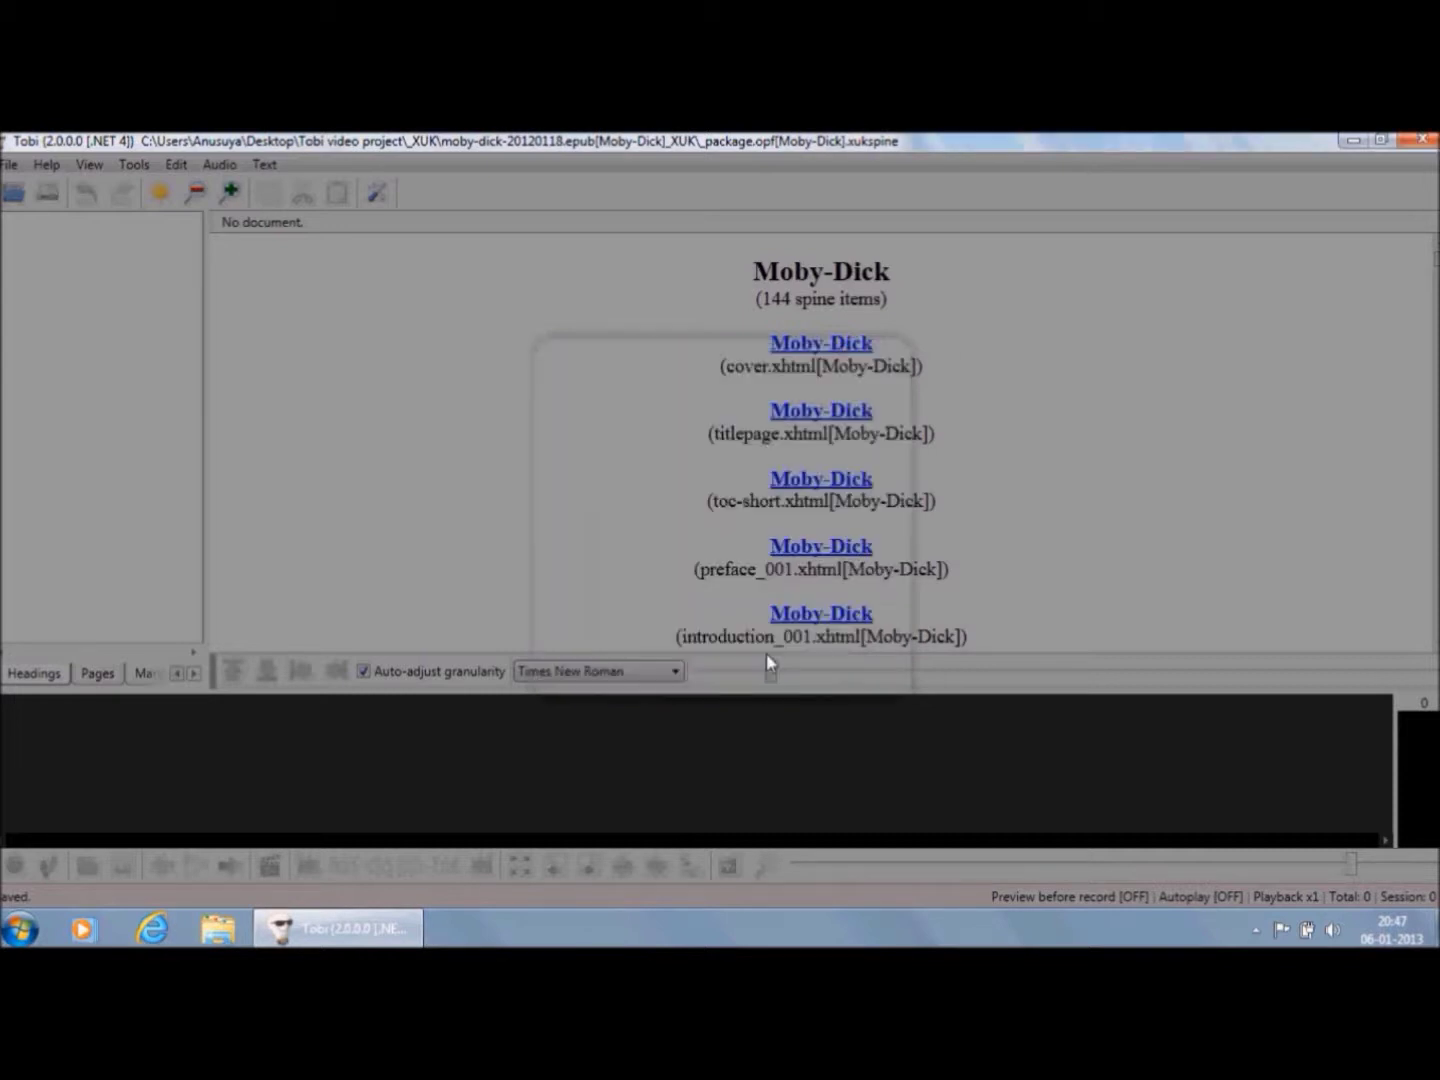